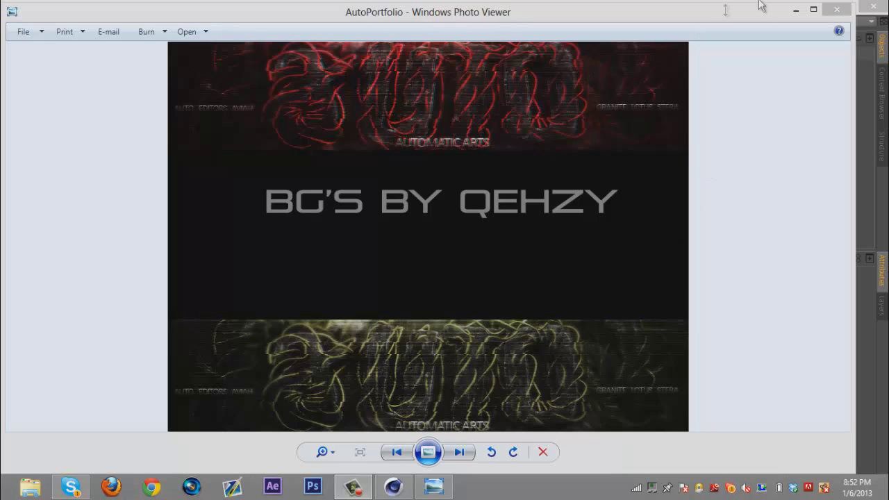
# Close the AutoPortfolio image and look through the available plugins in CINEMA 4D
pyautogui.click(836, 9)
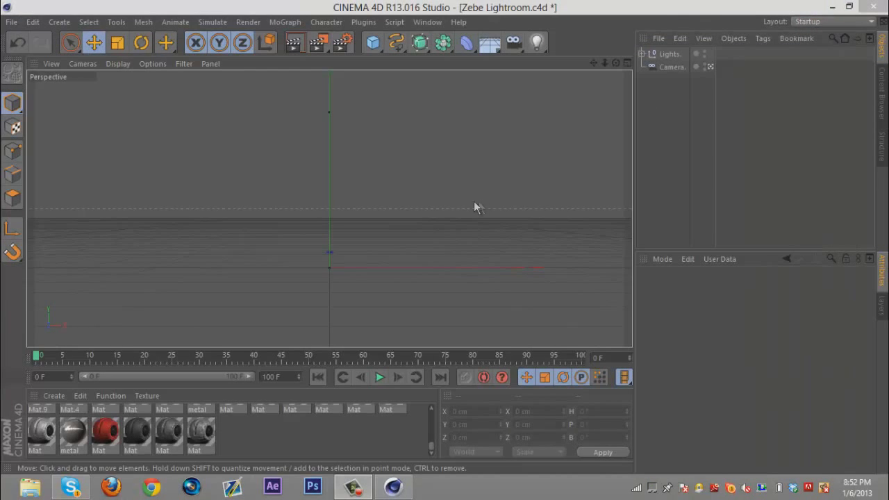
pyautogui.click(363, 22)
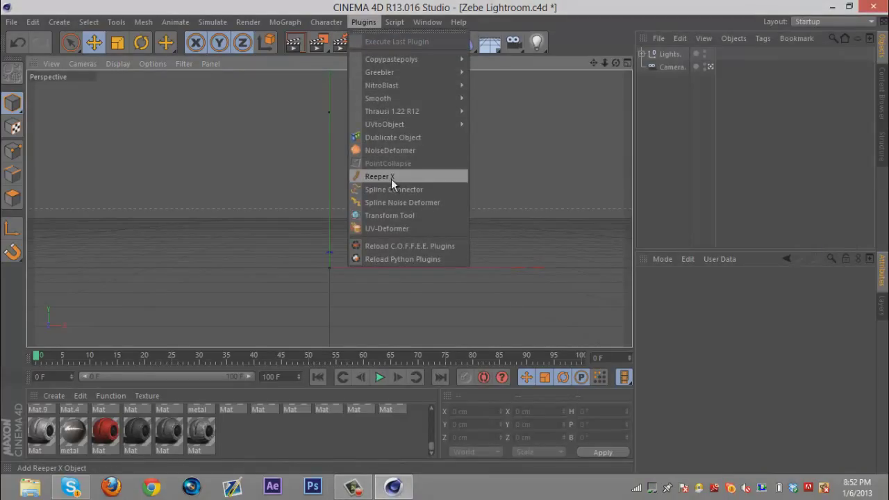
pyautogui.click(367, 22)
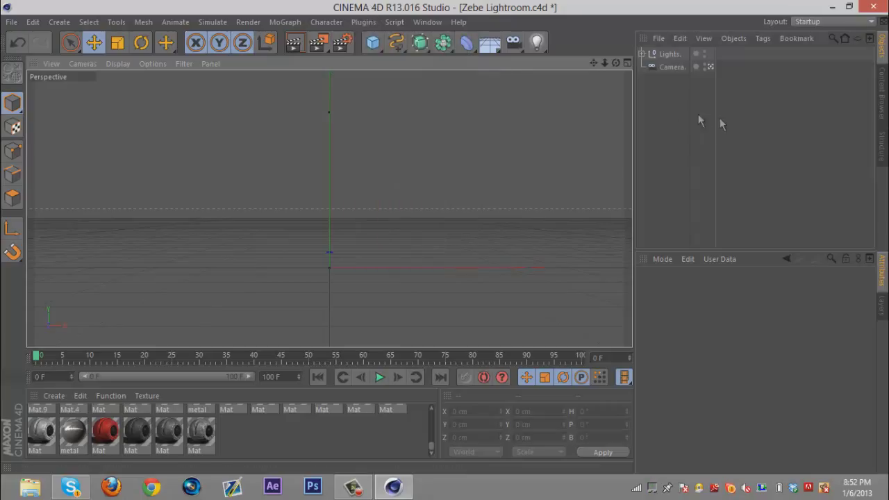
# Add a MoText object with Middle alignment and change its text to TUT
pyautogui.click(285, 22)
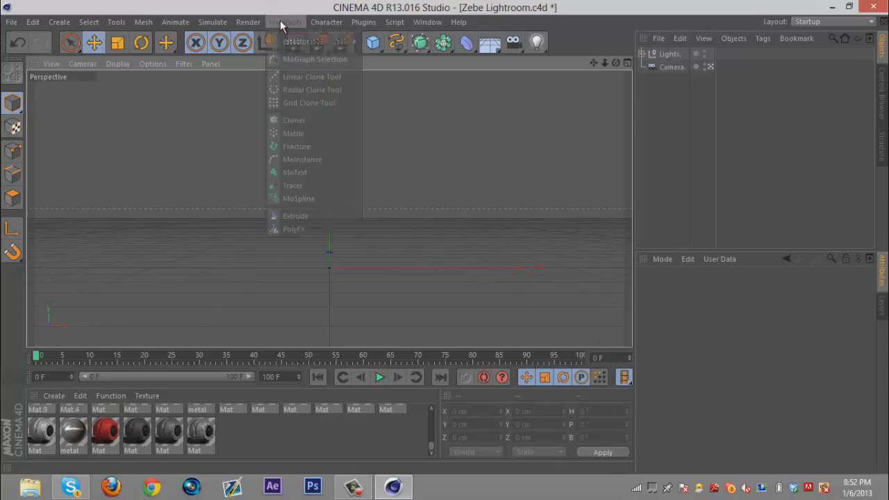
pyautogui.click(326, 175)
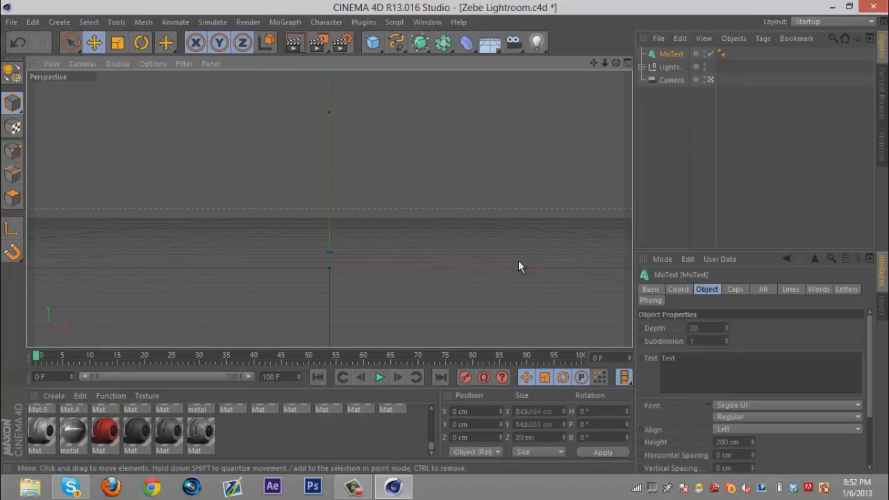
pyautogui.click(755, 428)
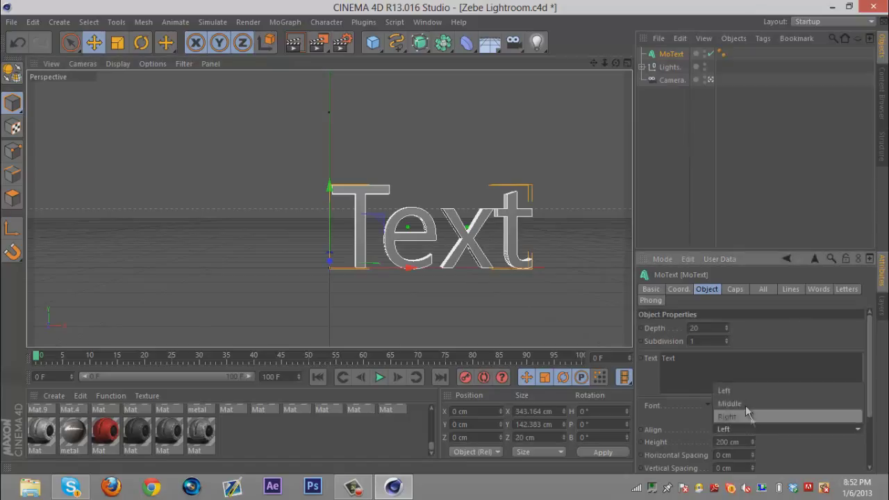
pyautogui.click(743, 400)
pyautogui.click(663, 352)
pyautogui.moveTo(663, 354); pyautogui.dragTo(548, 352)
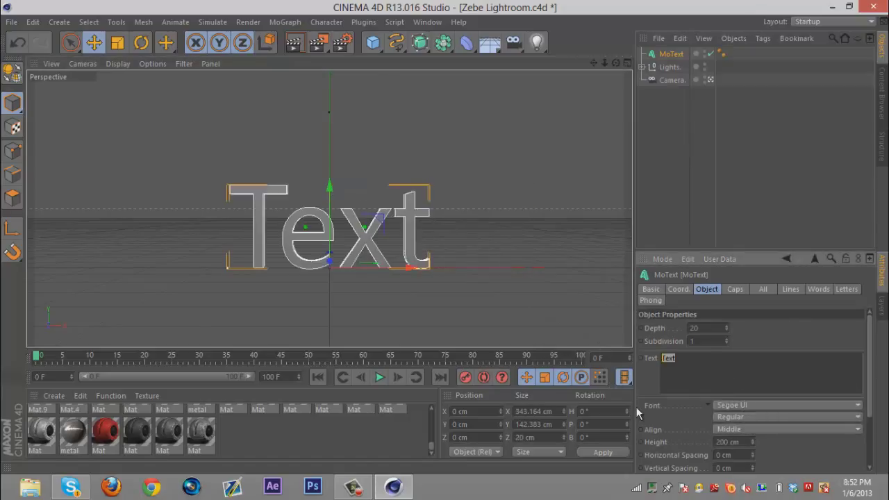
pyautogui.write('TUT')
pyautogui.click(784, 319)
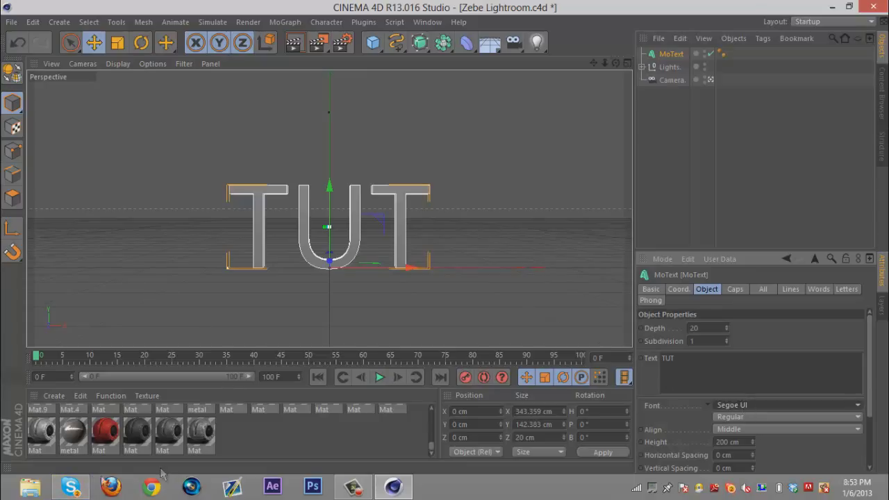
# Switch to Skype, open the unread one-to-one conversation and quit Skype
pyautogui.click(71, 486)
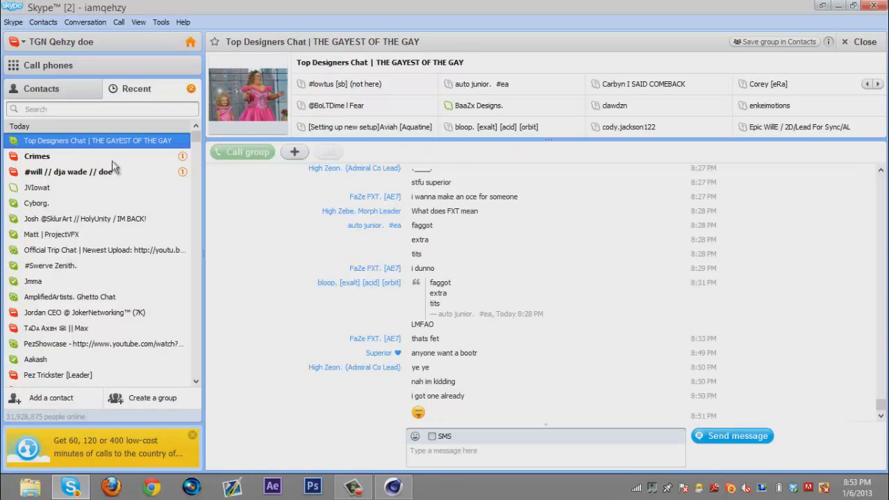
pyautogui.click(114, 174)
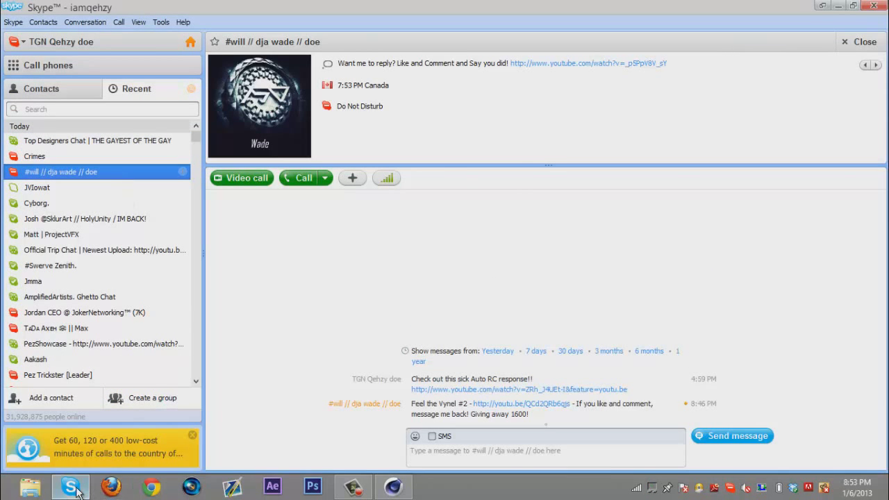
pyautogui.rightClick(73, 488)
pyautogui.click(43, 393)
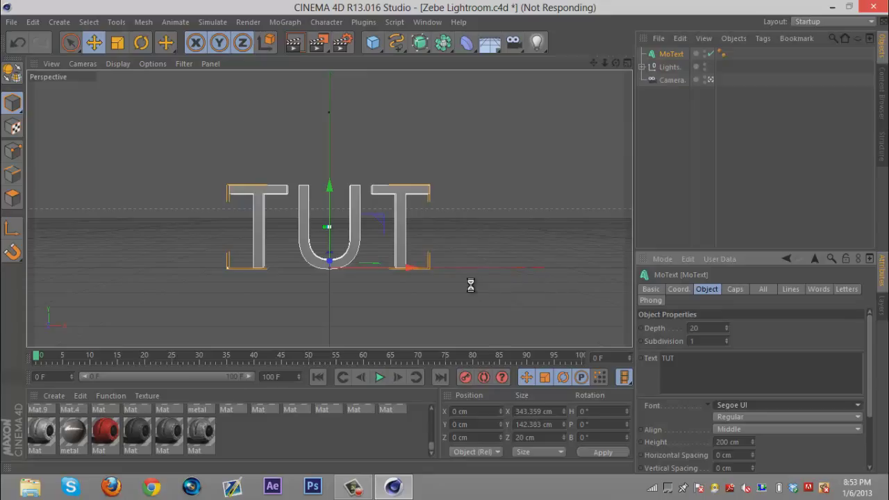
pyautogui.click(353, 486)
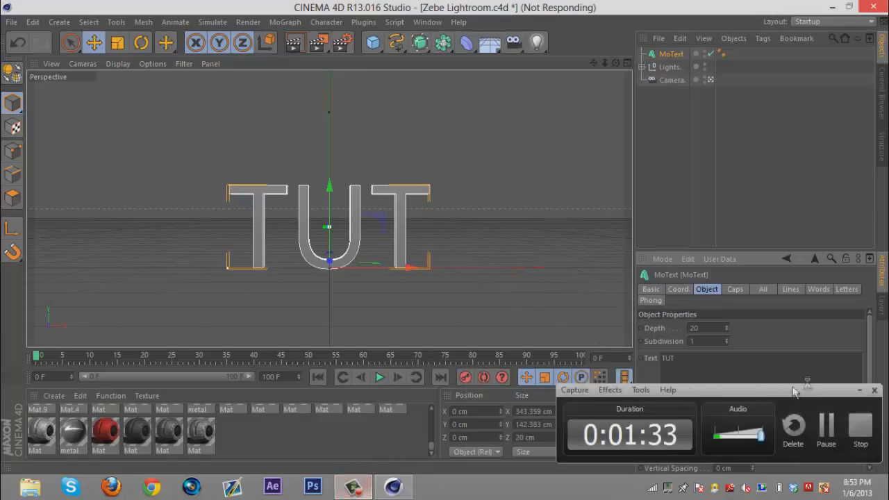
pyautogui.click(826, 436)
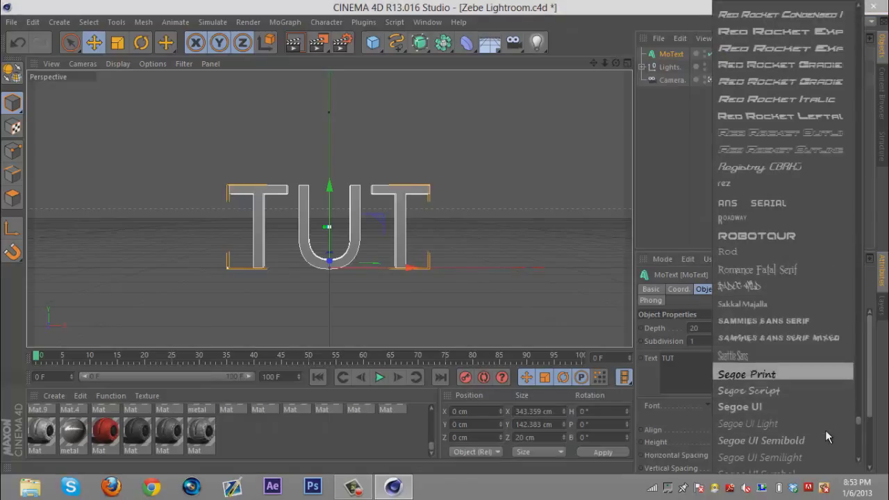
# Browse the font list and set the MoText font to TYPOGRAPH PRO
pyautogui.scroll(6, 826, 436)
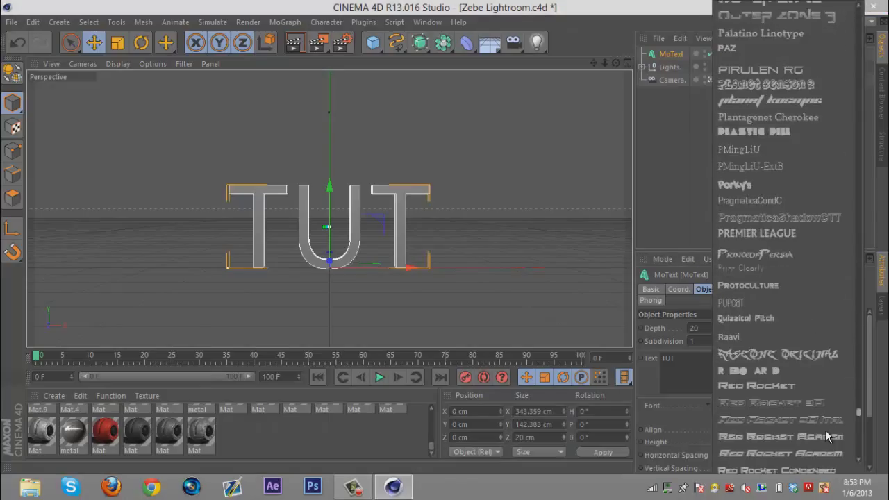
pyautogui.scroll(-15, 827, 436)
pyautogui.scroll(-6, 826, 436)
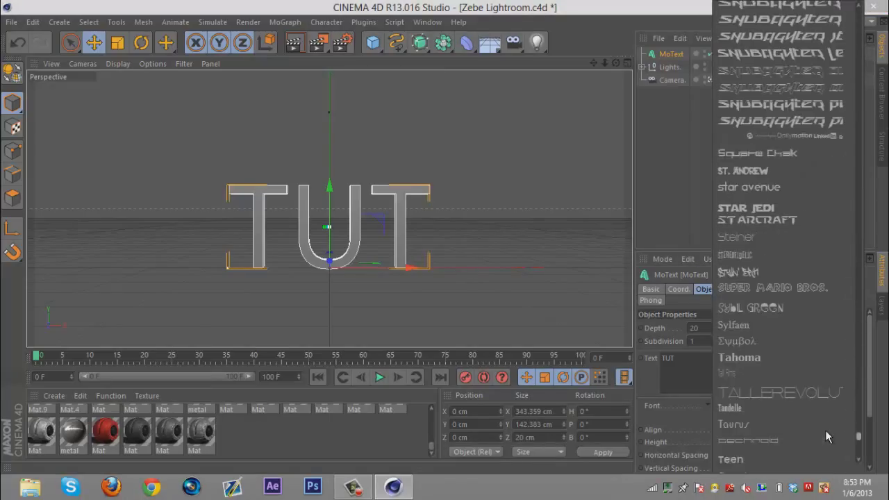
pyautogui.scroll(-6, 826, 436)
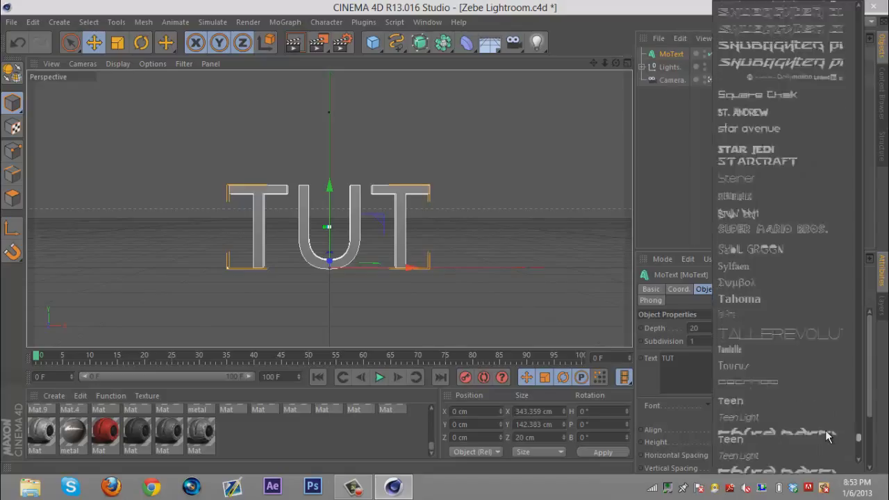
pyautogui.scroll(-2, 827, 436)
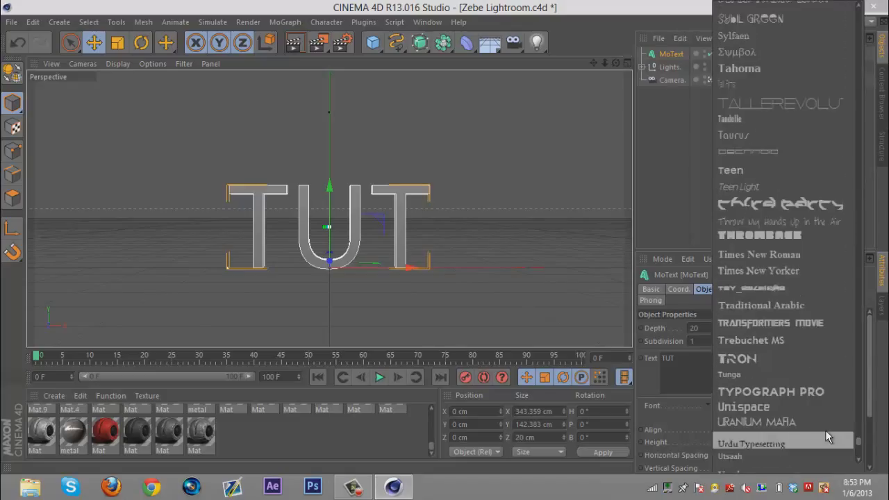
pyautogui.press('Up')
pyautogui.press('Up')
pyautogui.press('Return')
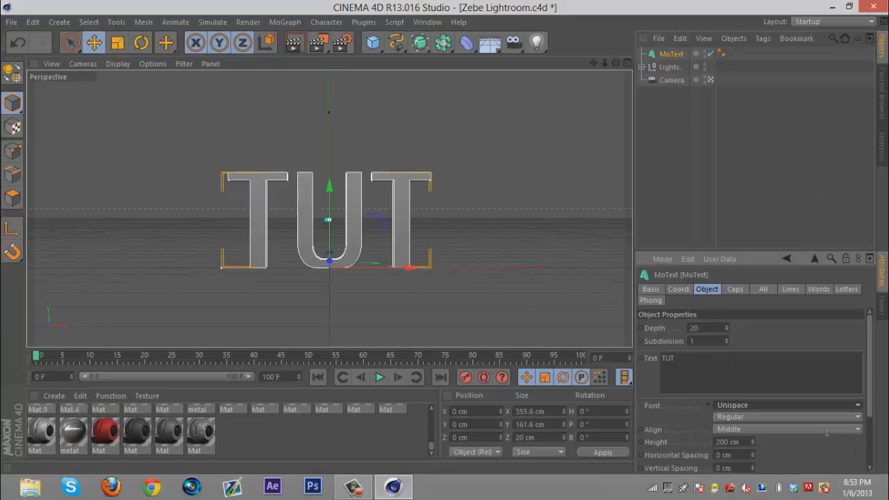
pyautogui.press('Up')
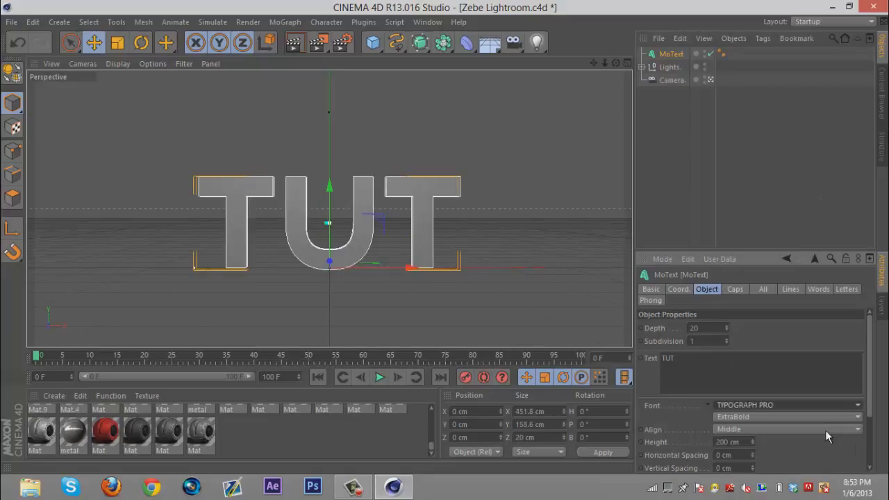
# Set the depth of the TUT text to 80
pyautogui.press('Tab')
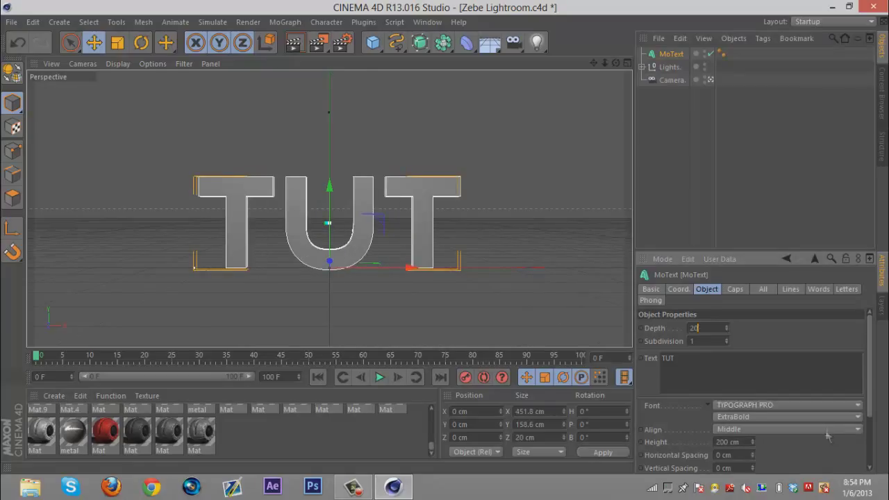
pyautogui.write('70')
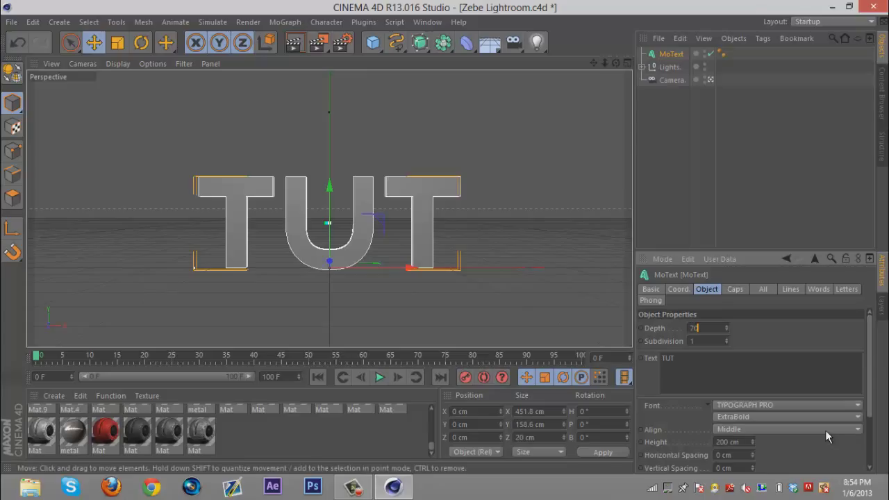
pyautogui.press('Return')
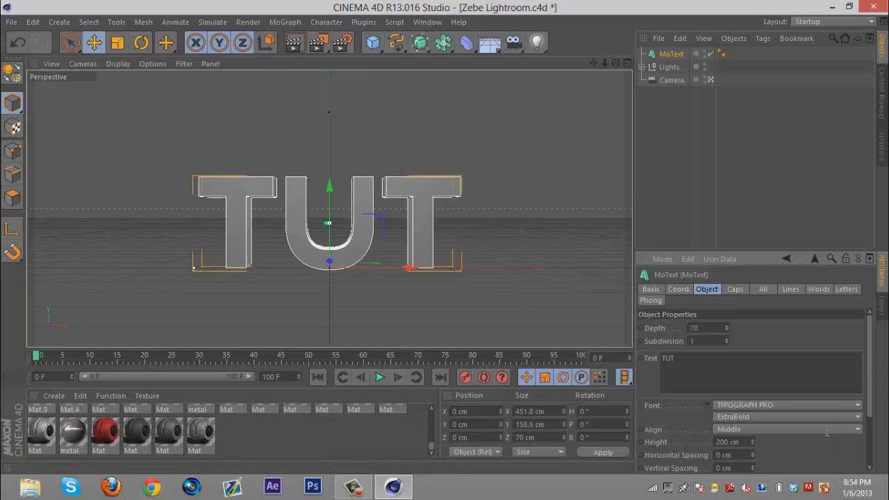
pyautogui.write('80')
pyautogui.press('Return')
# Set both the start and end caps of the TUT text to Fillet Cap
pyautogui.click(734, 289)
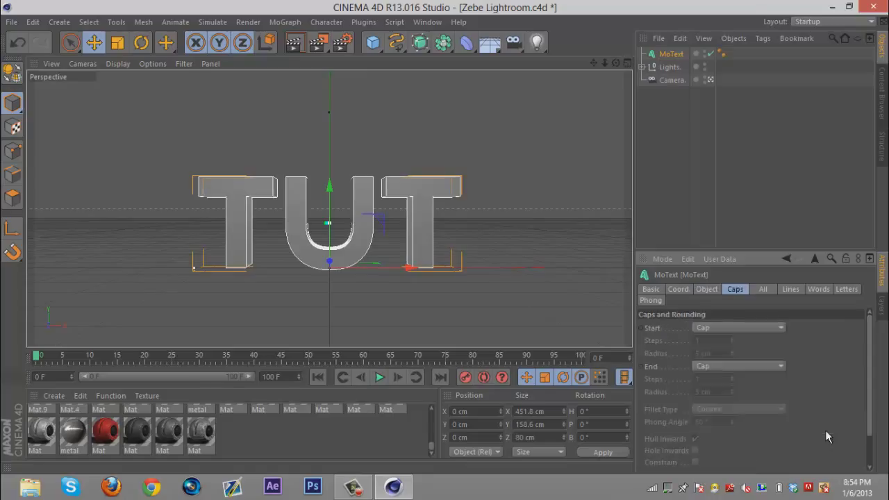
pyautogui.click(739, 328)
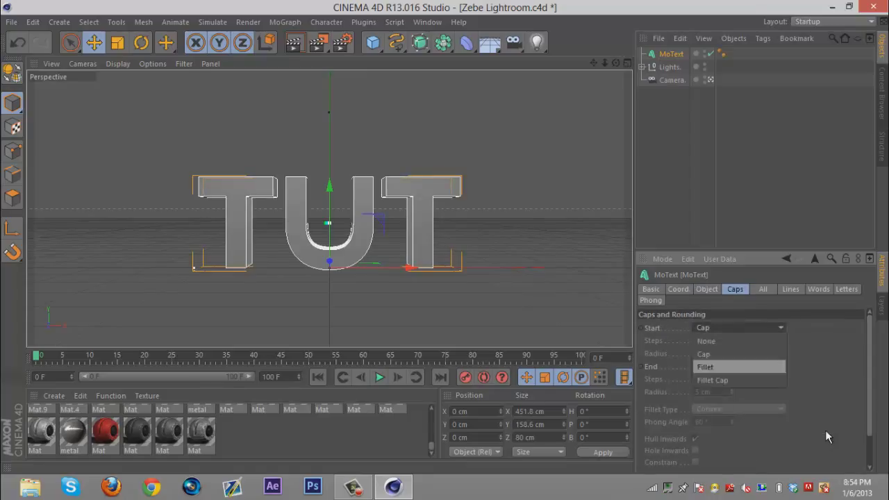
pyautogui.click(722, 380)
pyautogui.click(739, 366)
pyautogui.click(722, 419)
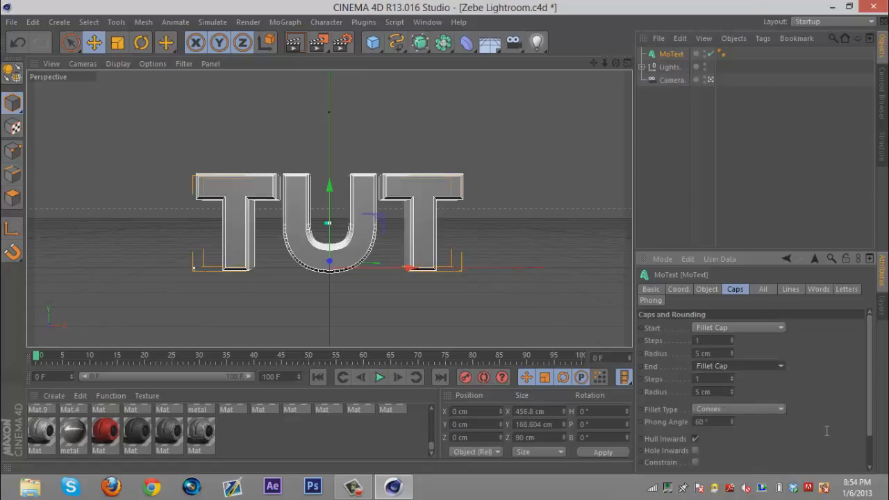
# Set the fillet radius of both the start and end caps to 1 cm
pyautogui.moveTo(712, 393); pyautogui.dragTo(693, 393)
pyautogui.write('1')
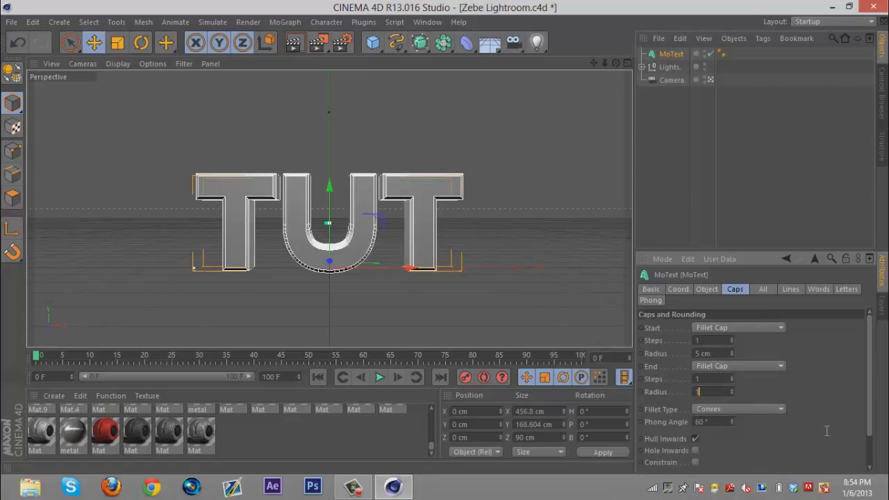
pyautogui.press('Return')
pyautogui.write('1')
pyautogui.press('Return')
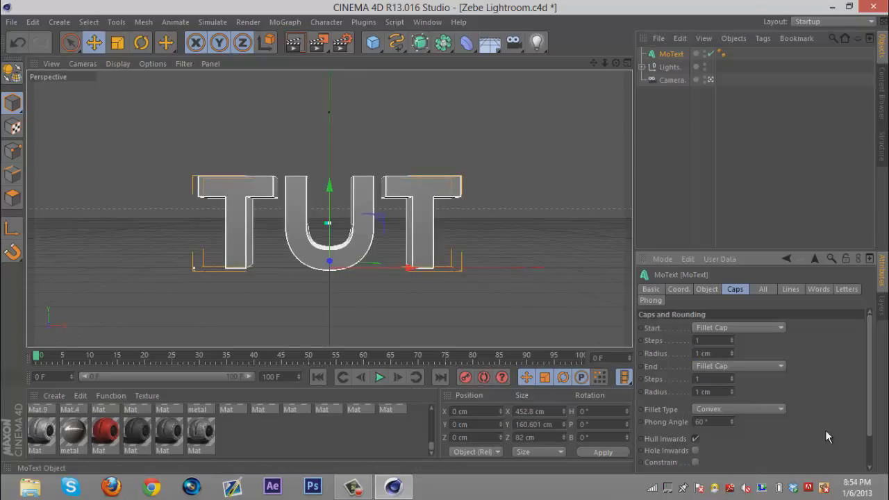
# Make the MoText object editable and expand its hierarchy down to the individual letters
pyautogui.rightClick(668, 55)
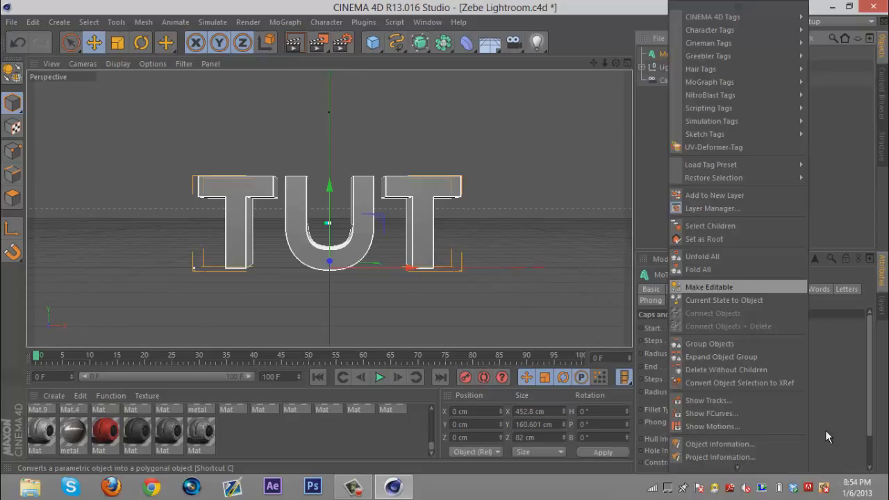
pyautogui.click(708, 287)
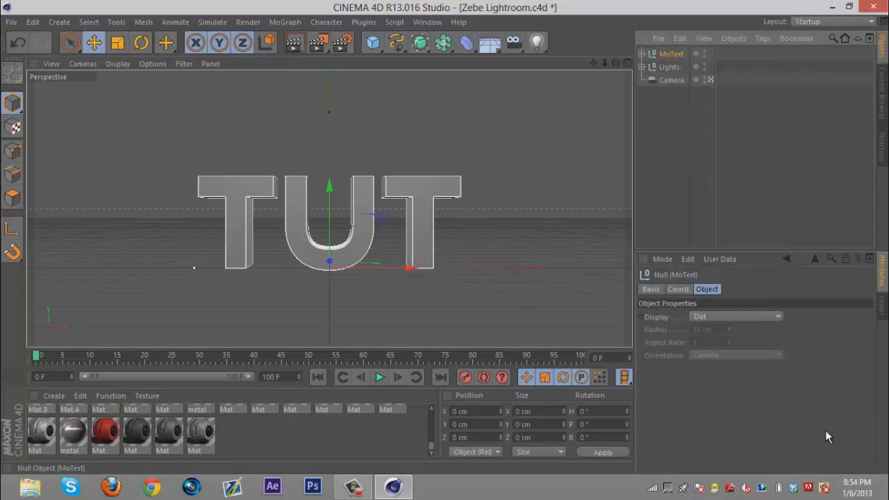
pyautogui.click(649, 67)
pyautogui.click(656, 80)
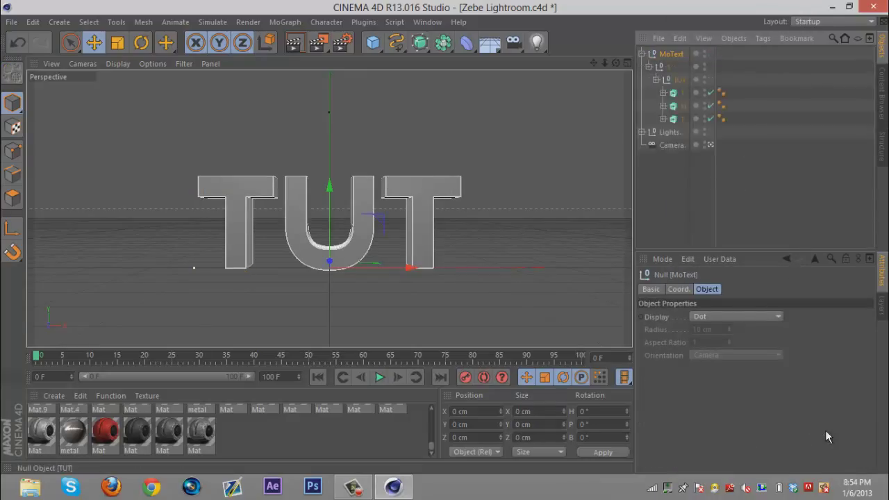
# Move the TUT group out to the top level of the hierarchy and delete the leftover MoText null
pyautogui.moveTo(679, 80); pyautogui.dragTo(670, 49)
pyautogui.click(671, 105)
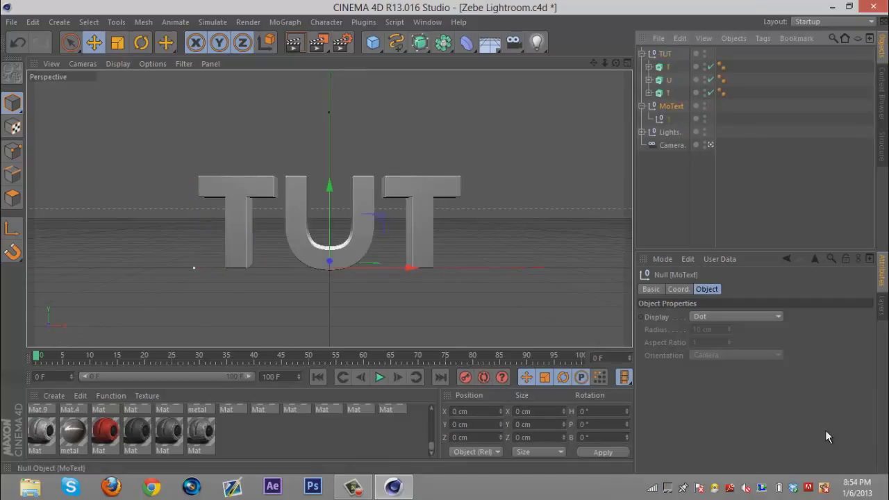
pyautogui.press('Delete')
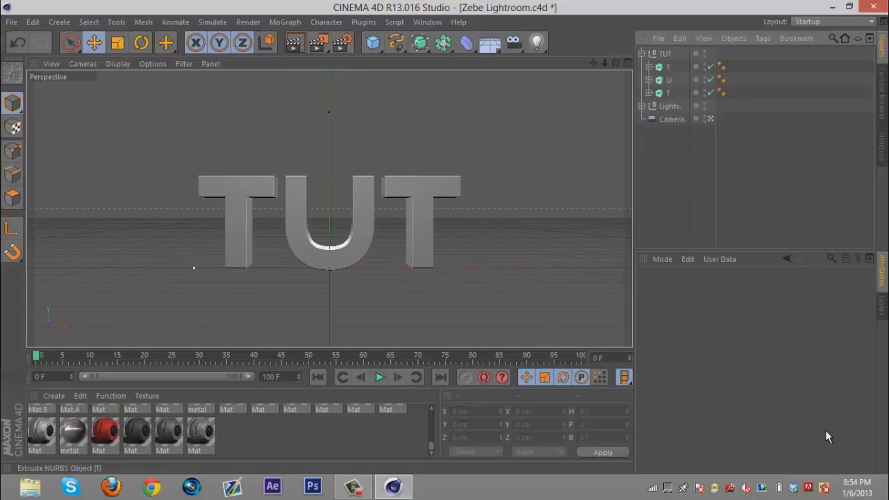
# Expand the first letter of the TUT group and duplicate the whole group by copying and pasting it
pyautogui.click(649, 67)
pyautogui.click(648, 66)
pyautogui.click(648, 66)
pyautogui.click(648, 67)
pyautogui.click(665, 53)
pyautogui.hotkey('ctrl', 'c')
pyautogui.hotkey('ctrl', 'v')
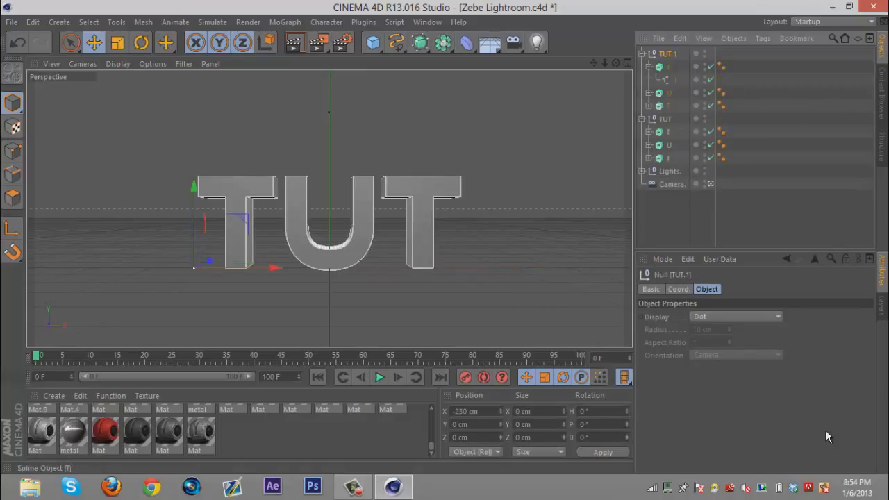
# Move the T, U and T splines out of their Extrude NURBS objects, directly under the duplicated TUT group
pyautogui.moveTo(675, 80); pyautogui.dragTo(668, 54)
pyautogui.click(649, 92)
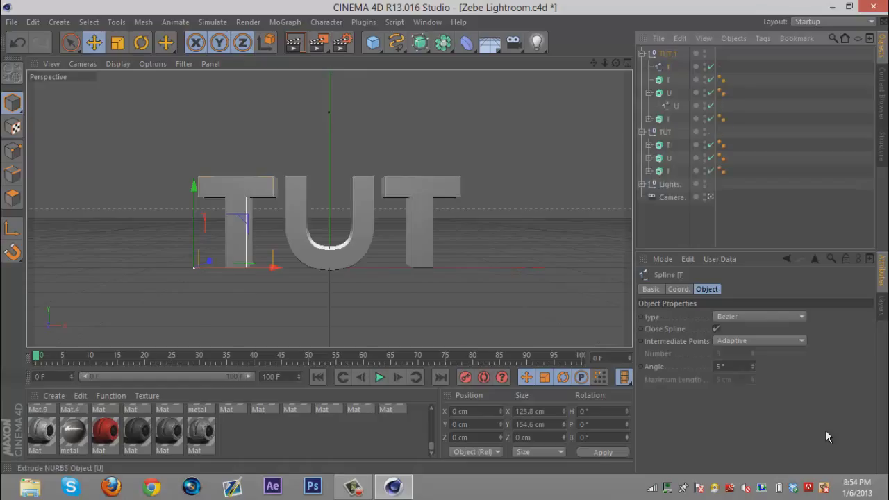
pyautogui.click(648, 119)
pyautogui.moveTo(676, 106); pyautogui.dragTo(668, 54)
pyautogui.moveTo(675, 132); pyautogui.dragTo(668, 54)
# Delete the leftover Extrude NURBS letters from the duplicated TUT group, keeping only its three splines, and collapse the group
pyautogui.click(668, 106)
pyautogui.press('Delete')
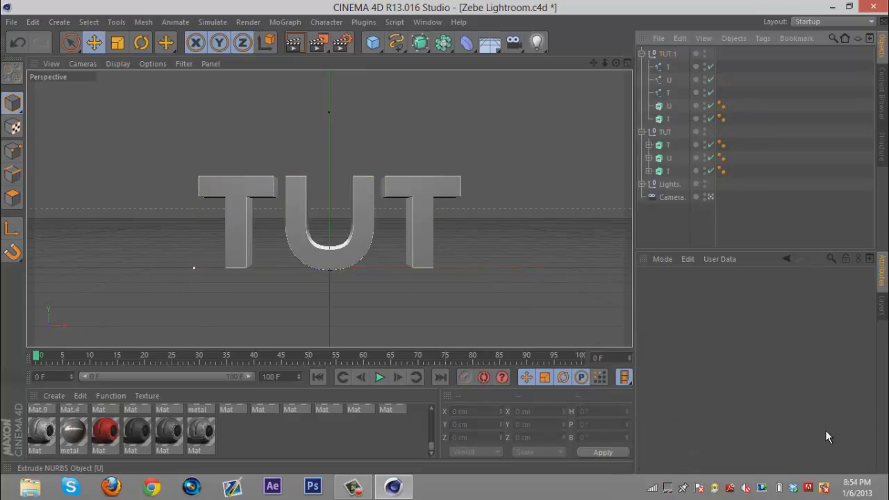
pyautogui.click(668, 106)
pyautogui.press('Delete')
pyautogui.click(668, 106)
pyautogui.press('Delete')
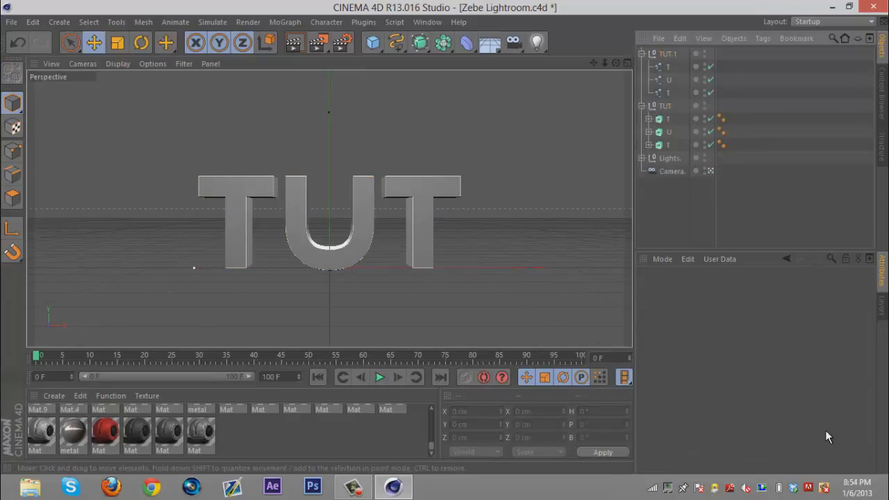
pyautogui.click(641, 54)
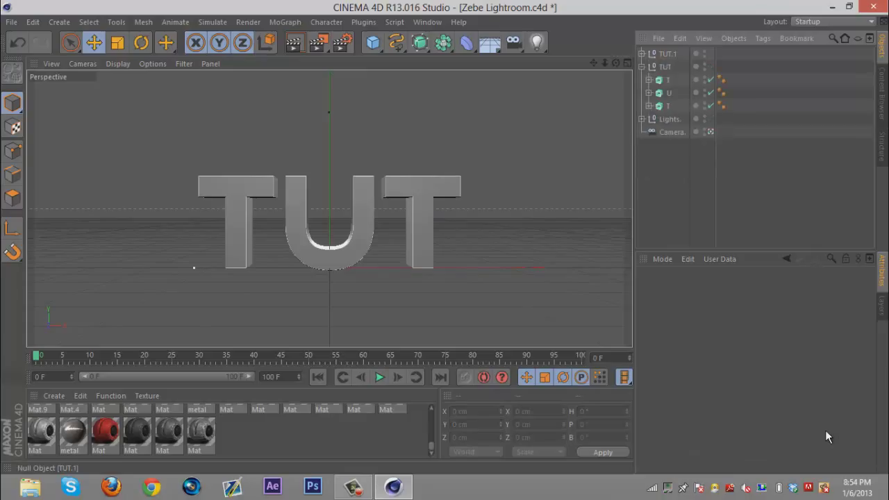
pyautogui.click(668, 80)
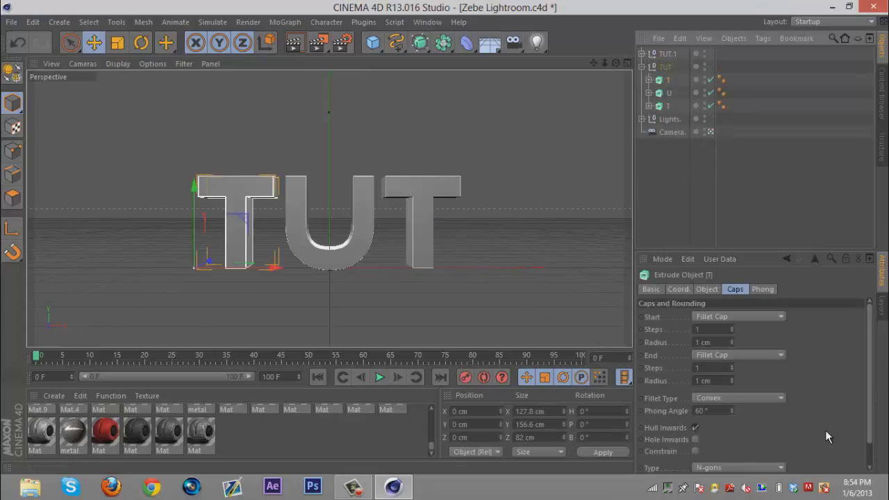
pyautogui.click(642, 54)
pyautogui.click(668, 92)
pyautogui.keyDown('shift'); pyautogui.click(668, 67); pyautogui.keyUp('shift')
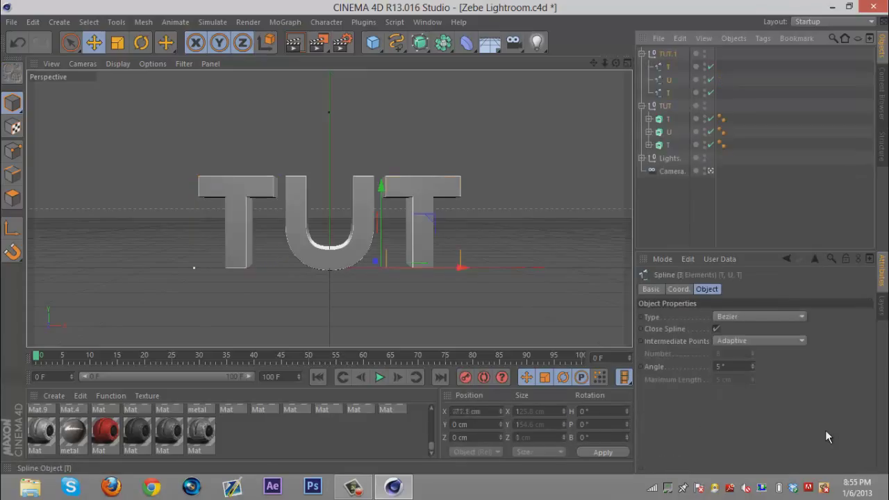
pyautogui.keyDown('ctrl'); pyautogui.click(668, 118); pyautogui.keyUp('ctrl')
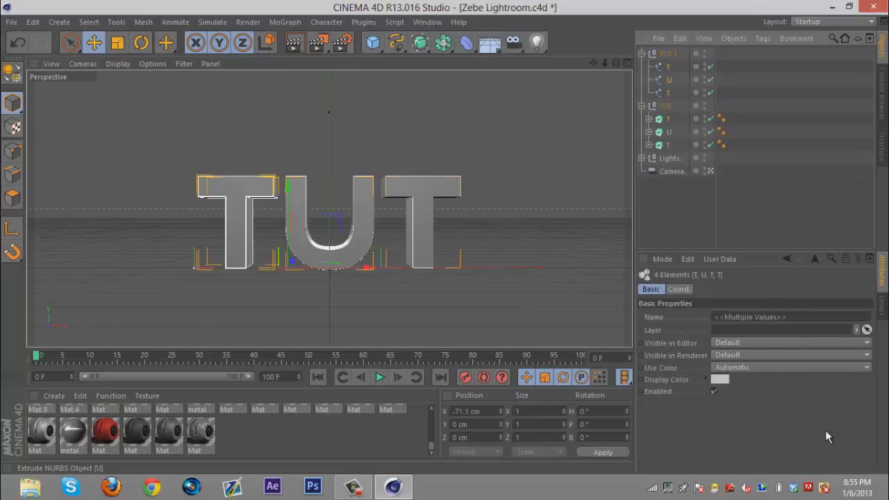
pyautogui.keyDown('ctrl'); pyautogui.click(668, 132); pyautogui.keyUp('ctrl')
pyautogui.keyDown('ctrl'); pyautogui.click(668, 144); pyautogui.keyUp('ctrl')
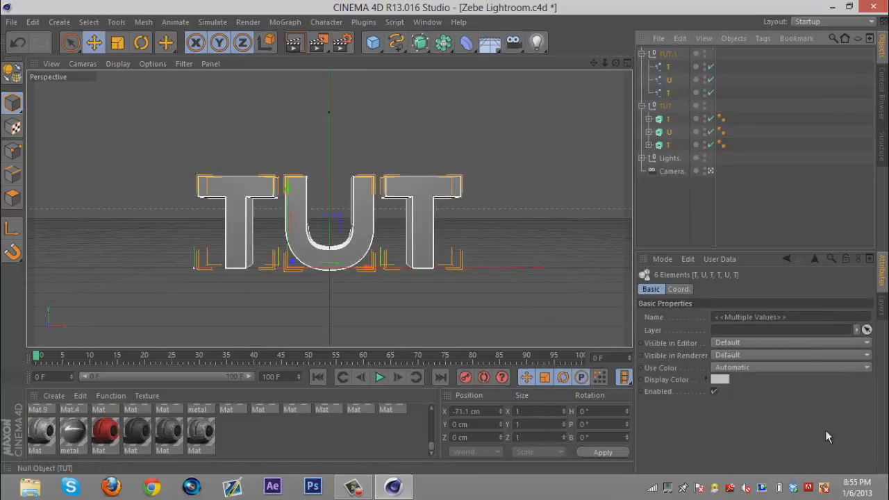
pyautogui.click(668, 66)
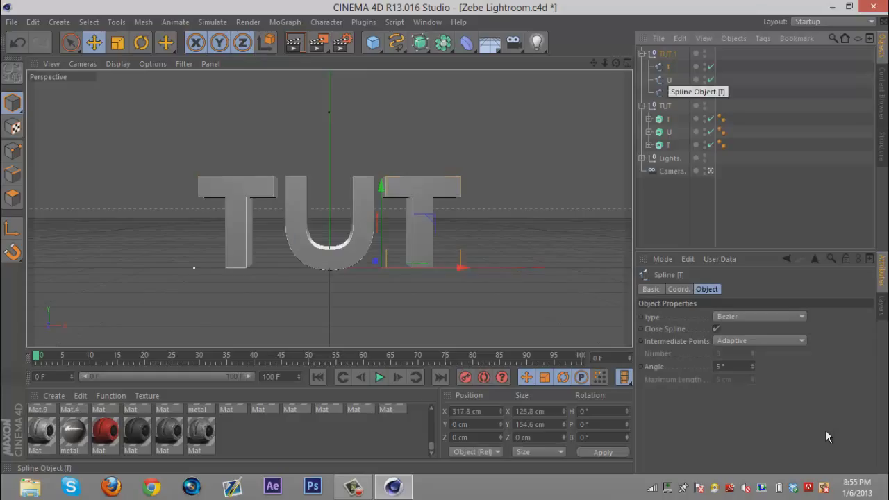
# Rotate the first extruded T together with its matching spline to about H 0.1°, P -6.3°, B -2.2°
pyautogui.click(668, 119)
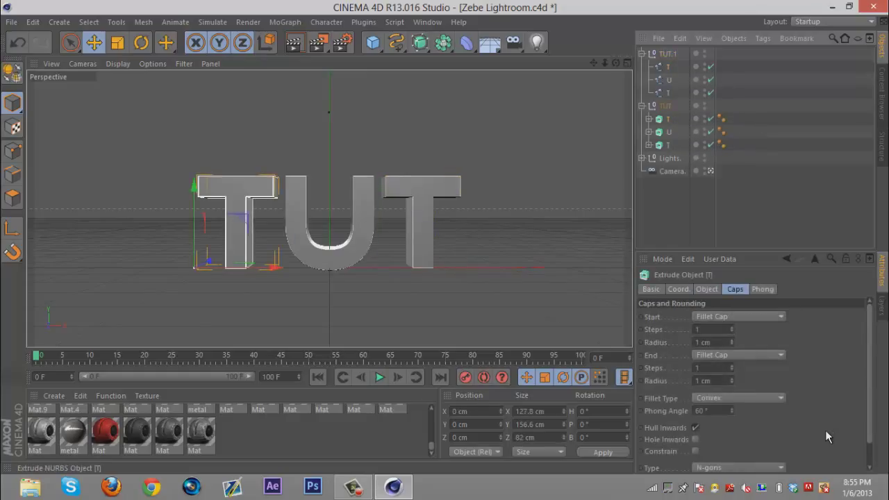
pyautogui.keyDown('ctrl'); pyautogui.click(668, 92); pyautogui.keyUp('ctrl')
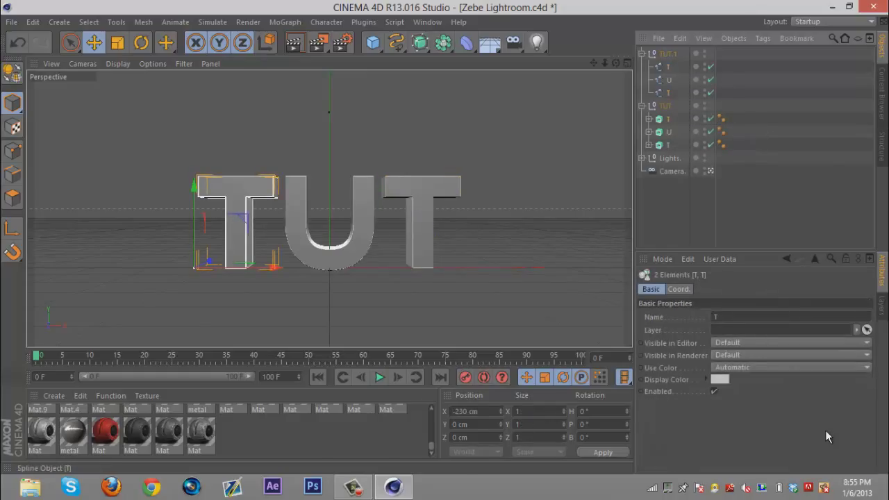
pyautogui.press('r')
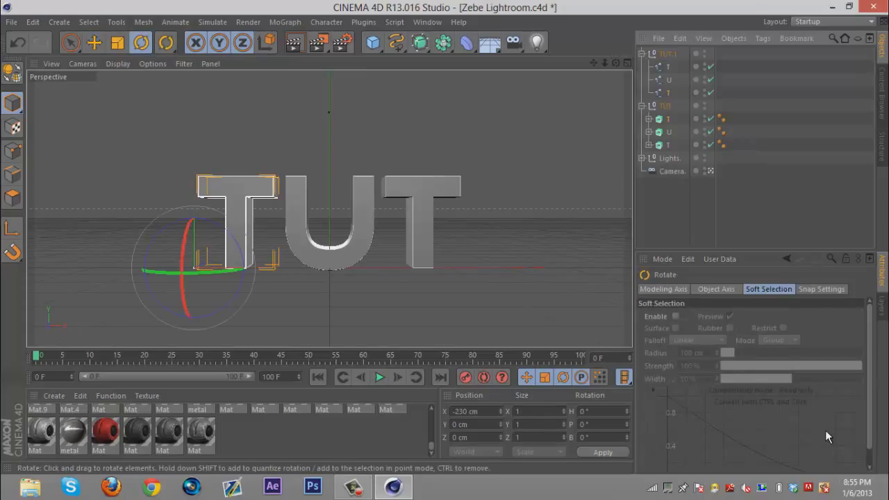
pyautogui.moveTo(208, 278)
pyautogui.mouseDown()
pyautogui.moveTo(204, 259)
pyautogui.moveTo(201, 269)
pyautogui.mouseUp()
# Rotate the extruded U together with its matching spline to about H 5.1°, P 3.8°, B 4.0°
pyautogui.click(668, 132)
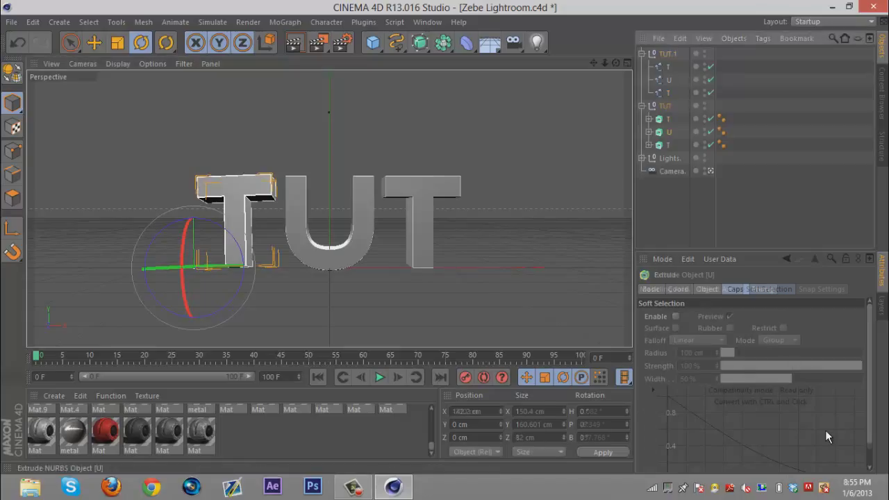
pyautogui.hotkey('ctrl', 'z')
pyautogui.hotkey('ctrl', 'z')
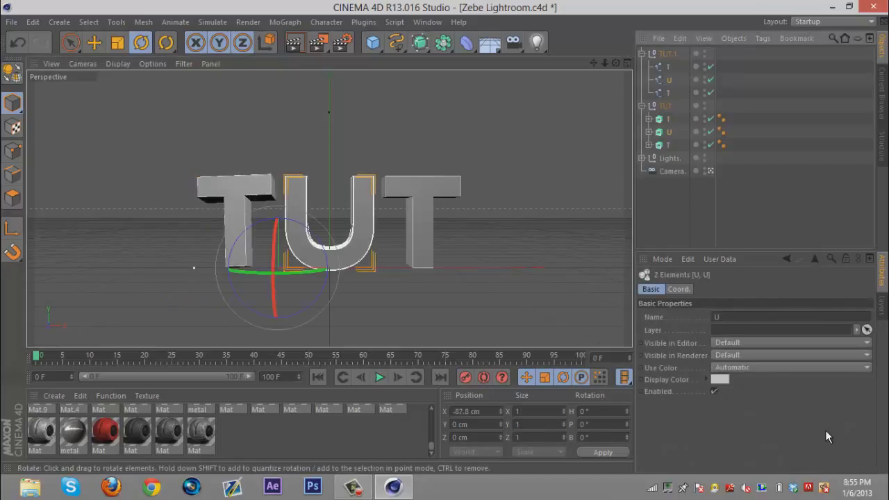
pyautogui.moveTo(293, 249); pyautogui.dragTo(300, 252)
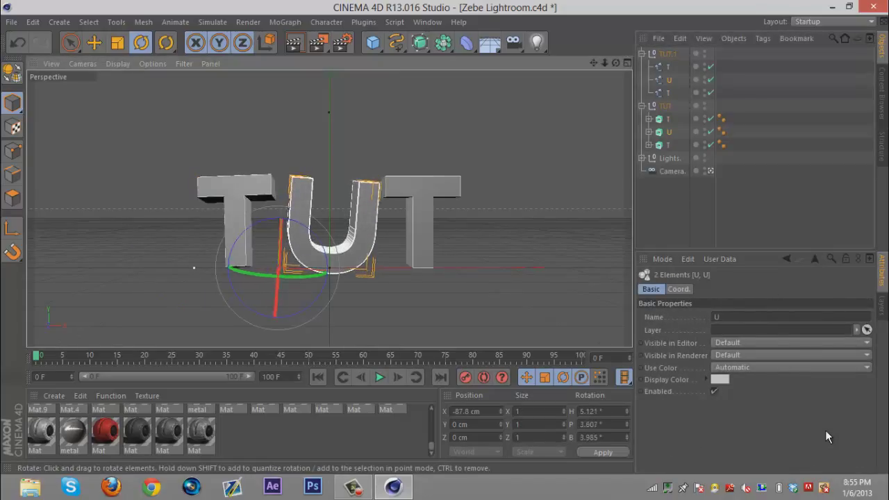
# Rotate the last extruded T together with its matching spline to about H 2.7°, P 6.4°, B 3.3°
pyautogui.click(668, 145)
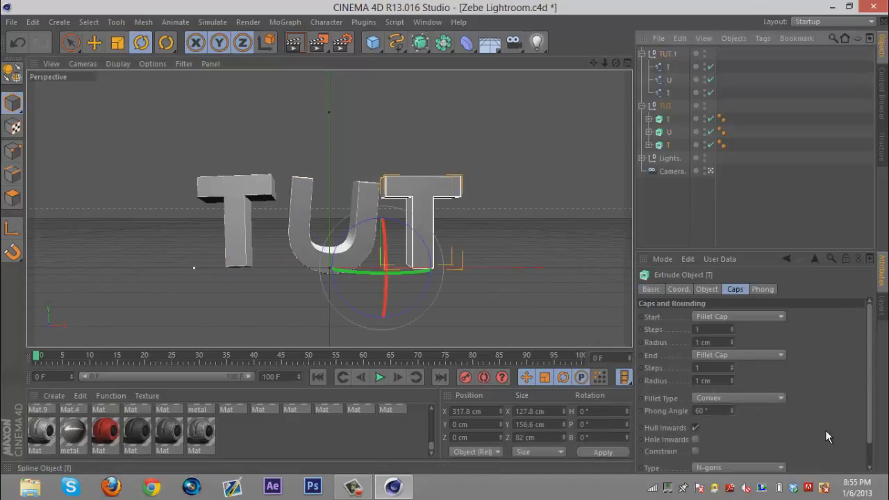
pyautogui.keyDown('ctrl'); pyautogui.click(668, 67); pyautogui.keyUp('ctrl')
pyautogui.moveTo(403, 288)
pyautogui.mouseDown()
pyautogui.moveTo(416, 292)
pyautogui.moveTo(417, 304)
pyautogui.mouseUp()
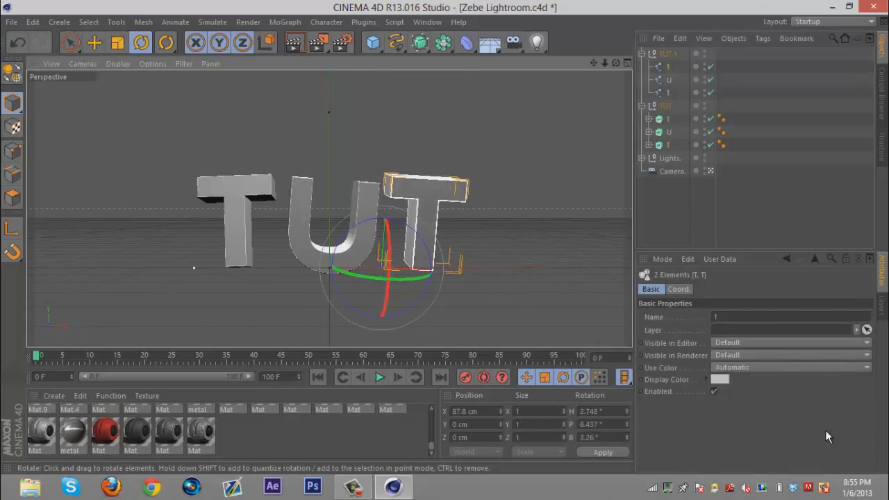
# Move the three letter splines out to the top level of the hierarchy and delete the emptied TUT.1 null
pyautogui.click(668, 67)
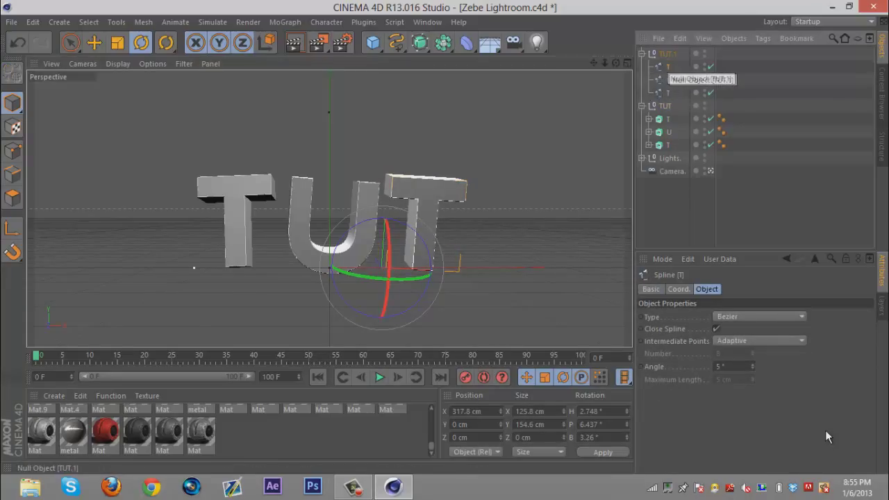
pyautogui.keyDown('shift'); pyautogui.click(668, 93); pyautogui.keyUp('shift')
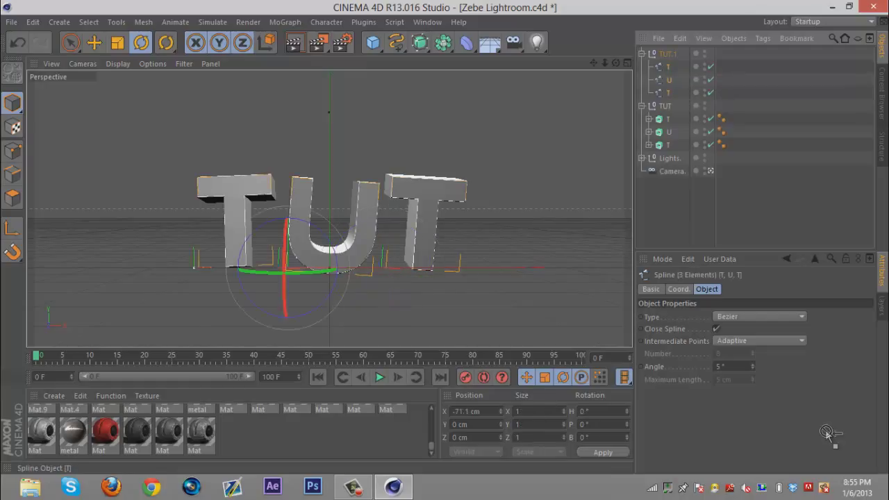
pyautogui.moveTo(668, 93); pyautogui.dragTo(667, 49)
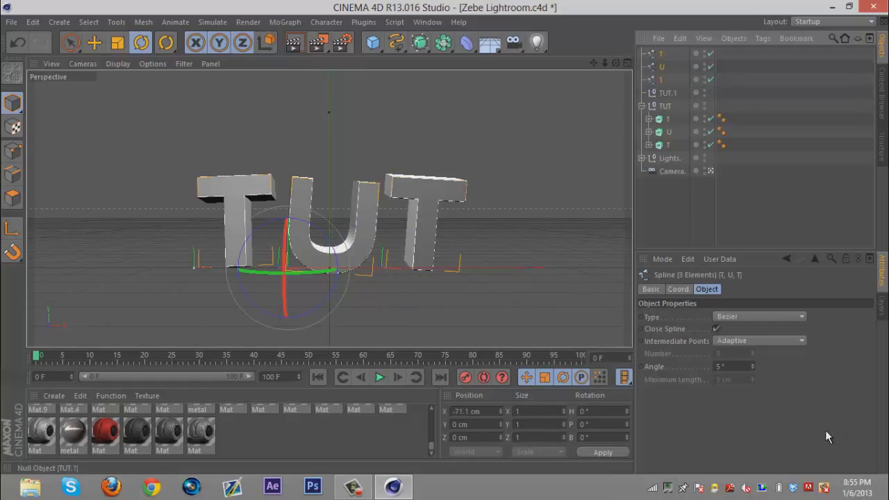
pyautogui.click(667, 92)
pyautogui.press('Delete')
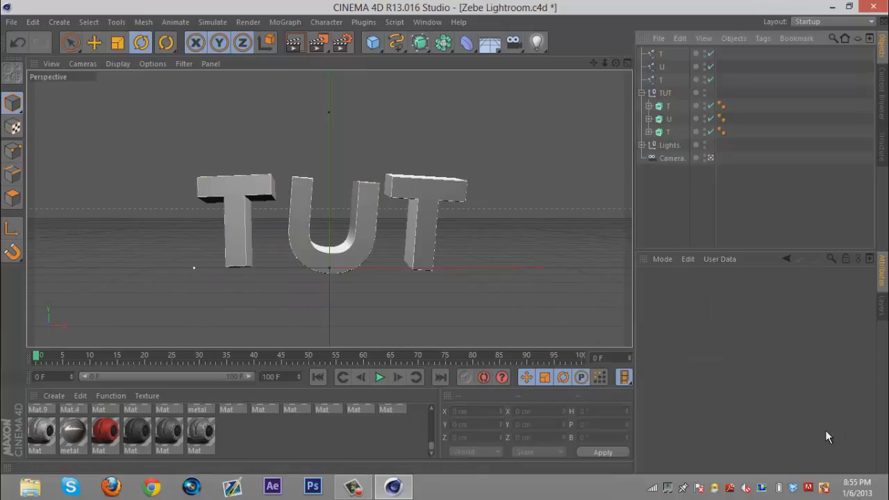
# Add a Reeper X object and paste copies of it until there is one for each of the three splines
pyautogui.click(363, 23)
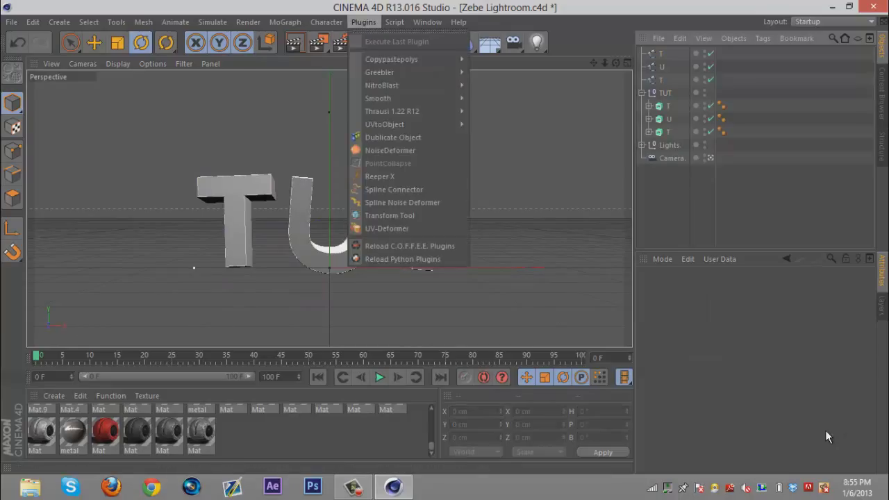
pyautogui.press('Return')
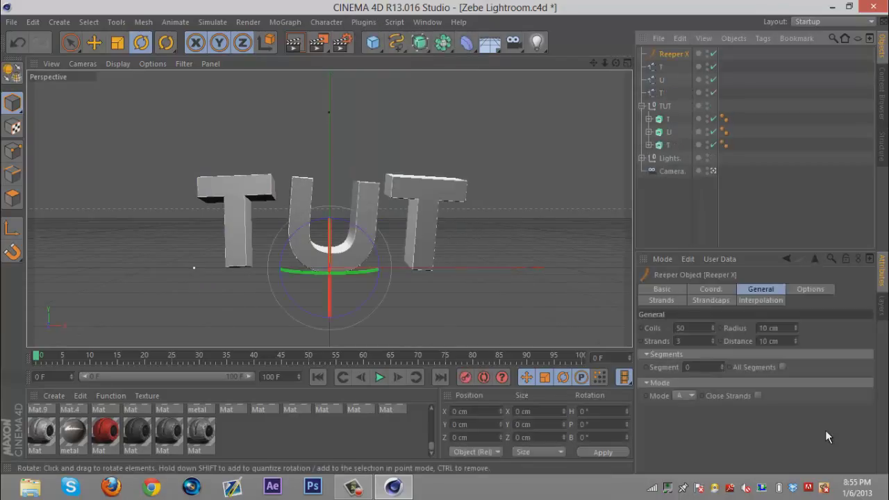
pyautogui.hotkey('ctrl', 'v')
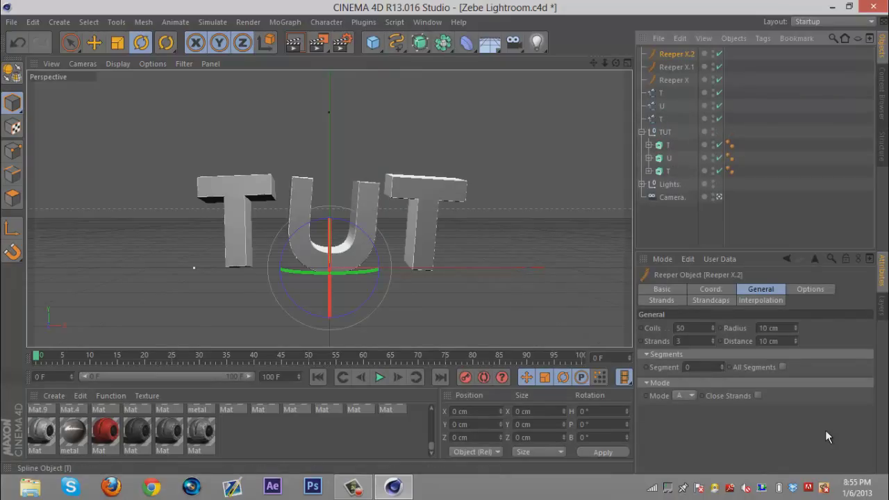
# Nest each letter spline under its own Reeper X object and collapse the three Reeper X hierarchies
pyautogui.moveTo(661, 93); pyautogui.dragTo(677, 67)
pyautogui.moveTo(660, 119); pyautogui.dragTo(677, 54)
pyautogui.click(642, 54)
pyautogui.click(642, 67)
pyautogui.click(642, 80)
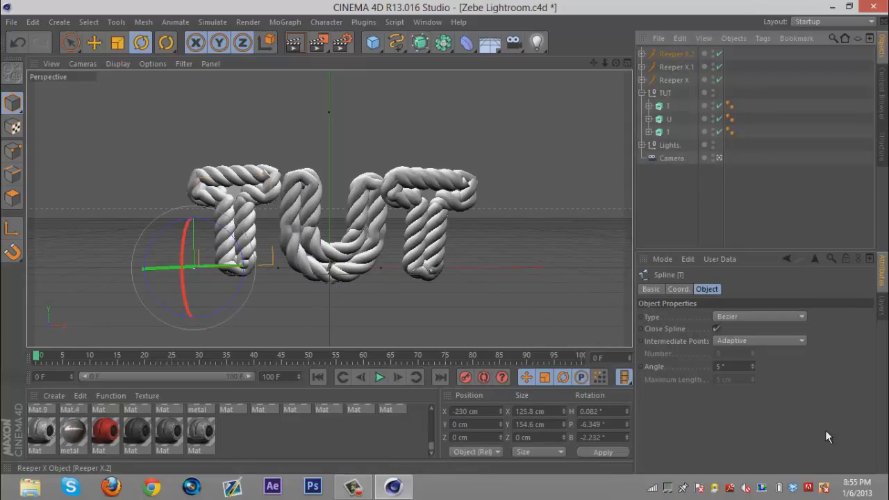
# Set the radius of all three Reeper X objects to 3 cm and their distance to 17 cm
pyautogui.keyDown('shift'); pyautogui.click(674, 80); pyautogui.keyUp('shift')
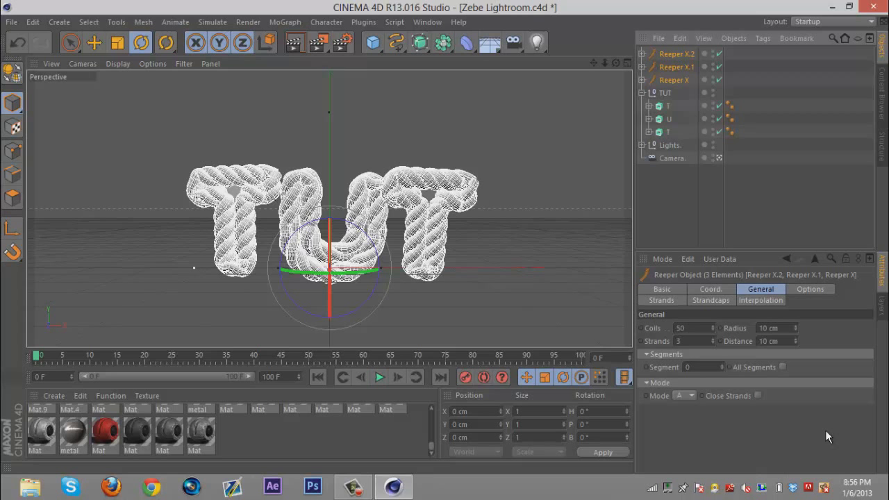
pyautogui.moveTo(795, 328); pyautogui.dragTo(795, 343)
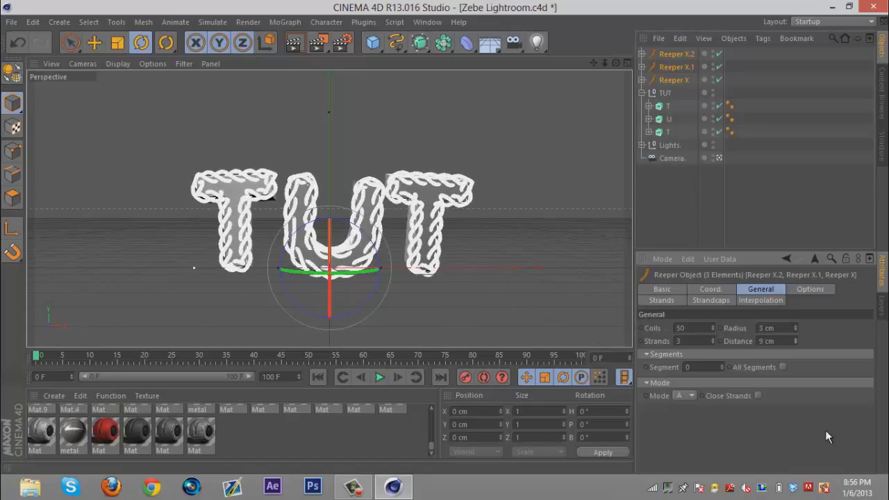
pyautogui.moveTo(795, 341); pyautogui.dragTo(795, 337)
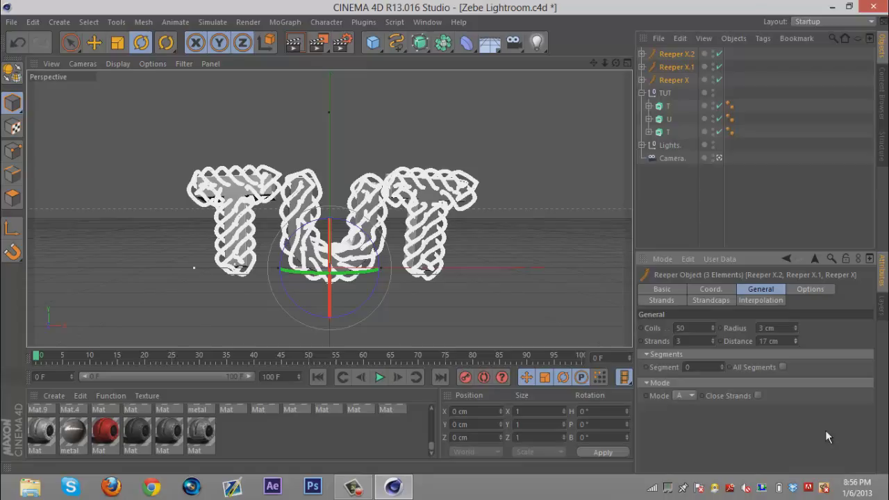
# Try the Linear strands-path interpolation type on the three Reeper X objects, and restore it to B-Spline
pyautogui.click(761, 300)
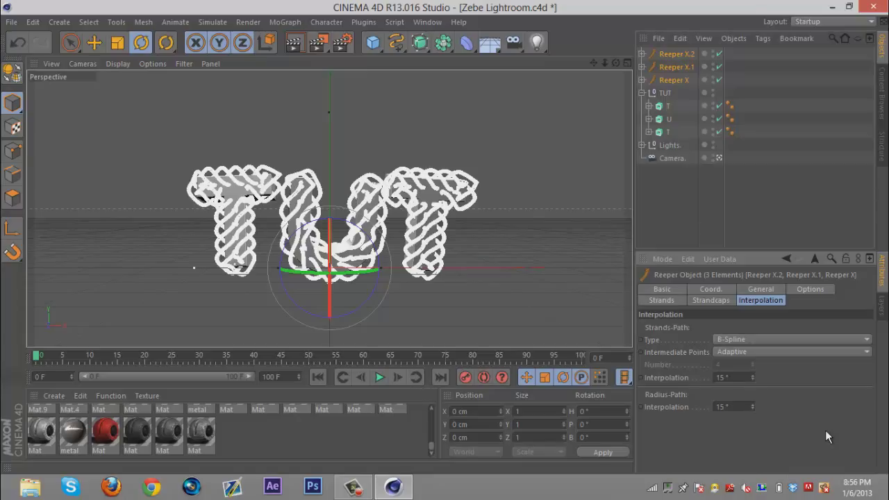
pyautogui.click(792, 339)
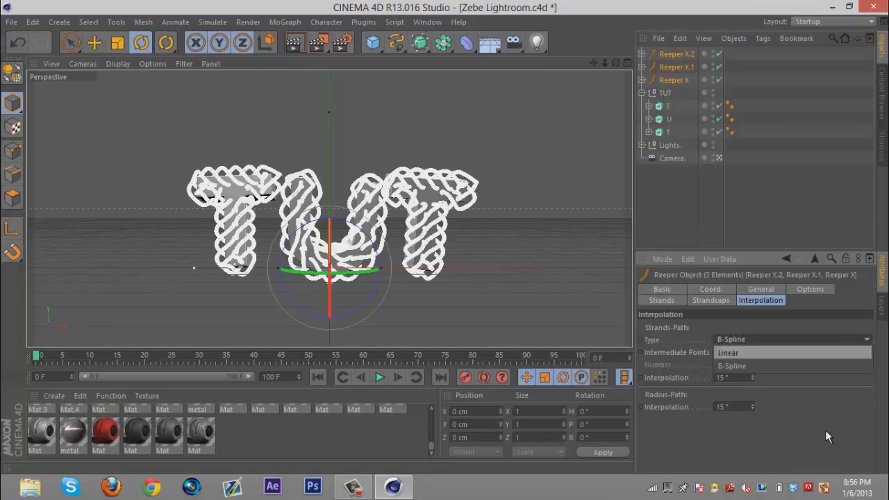
pyautogui.click(784, 353)
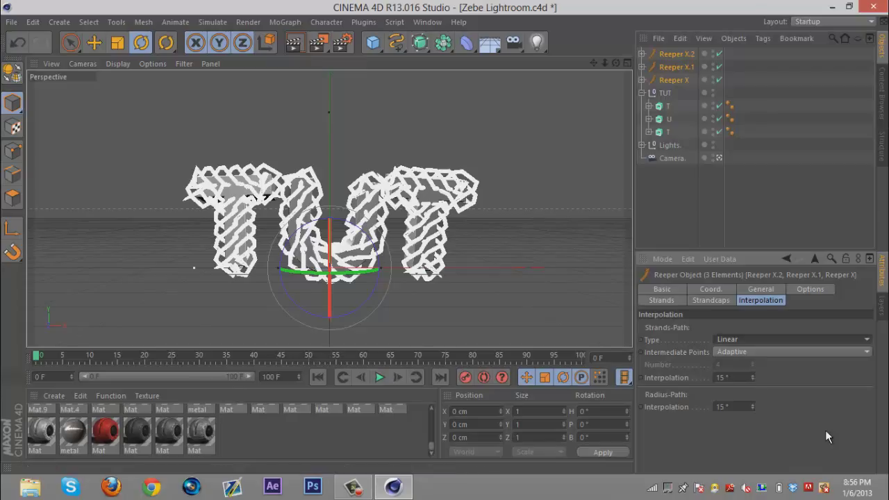
pyautogui.press('space')
pyautogui.press('Down')
pyautogui.press('Down')
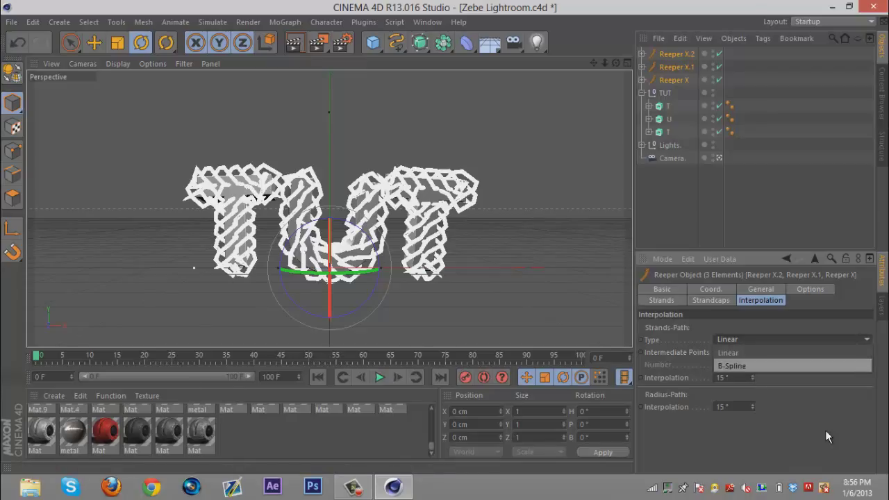
pyautogui.press('Return')
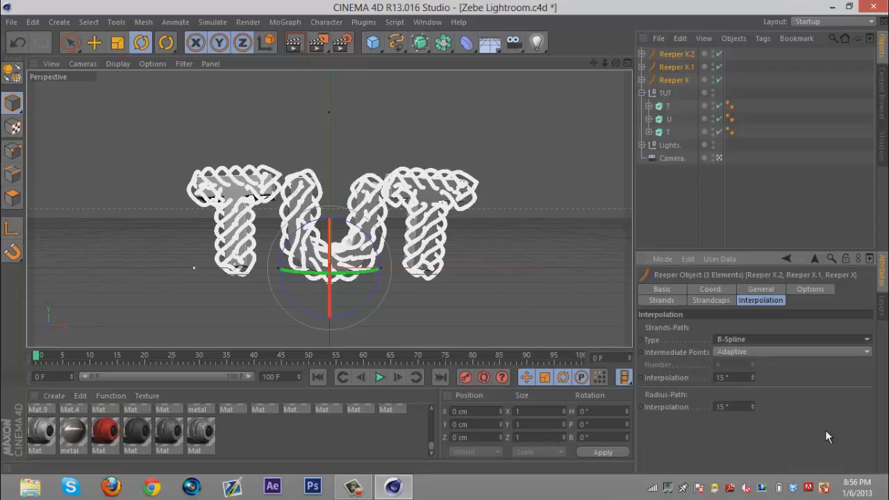
# Set both the start and end strand caps of the three Reeper X objects to Fillet Cap
pyautogui.click(711, 300)
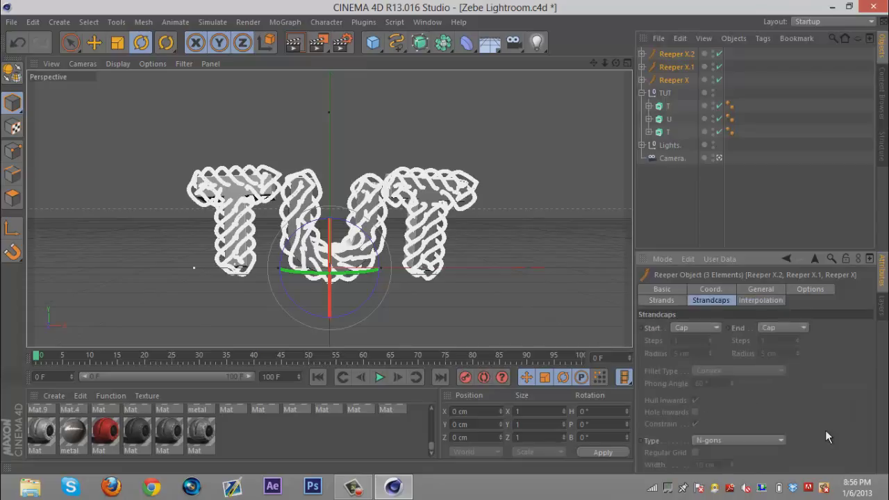
pyautogui.click(697, 327)
pyautogui.click(696, 380)
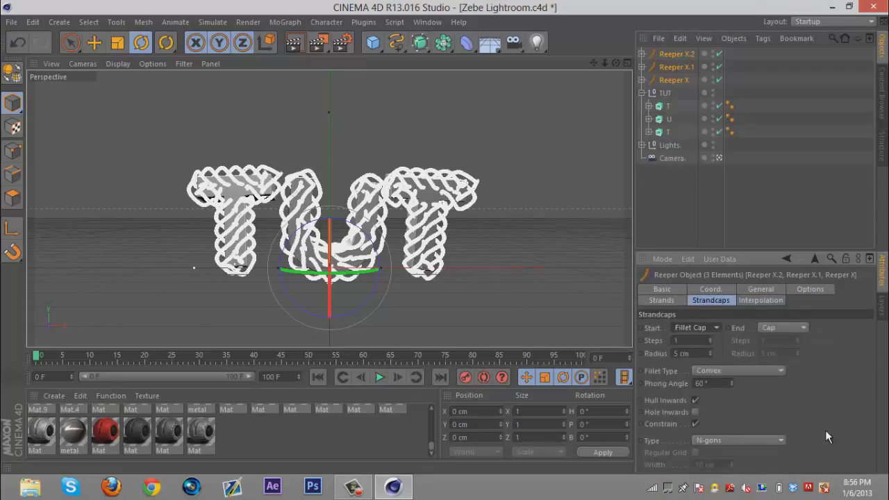
pyautogui.click(783, 327)
pyautogui.click(781, 379)
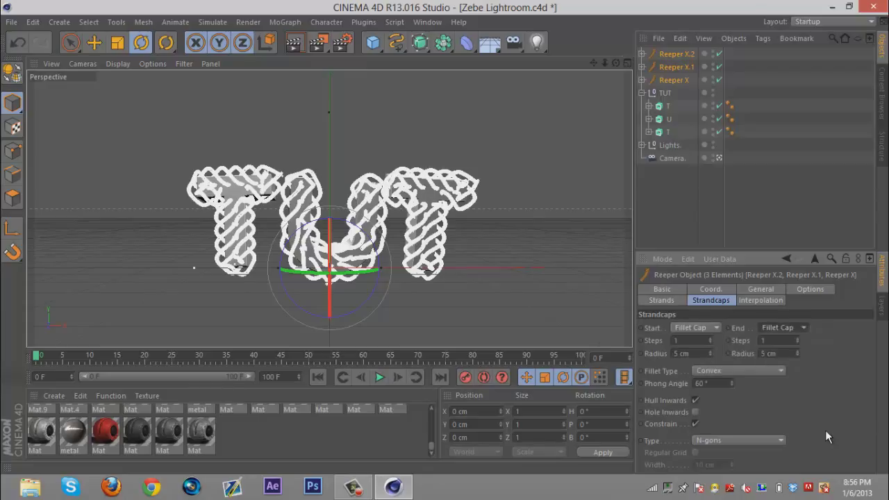
# Set the start cap fillet radius of the three Reeper X objects to 1 cm, and review their other attribute groups
pyautogui.moveTo(710, 354); pyautogui.dragTo(710, 356)
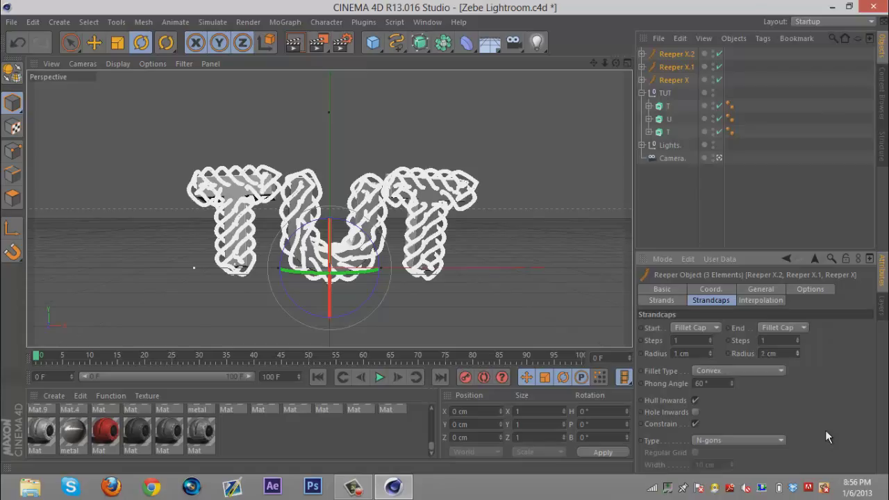
pyautogui.click(661, 300)
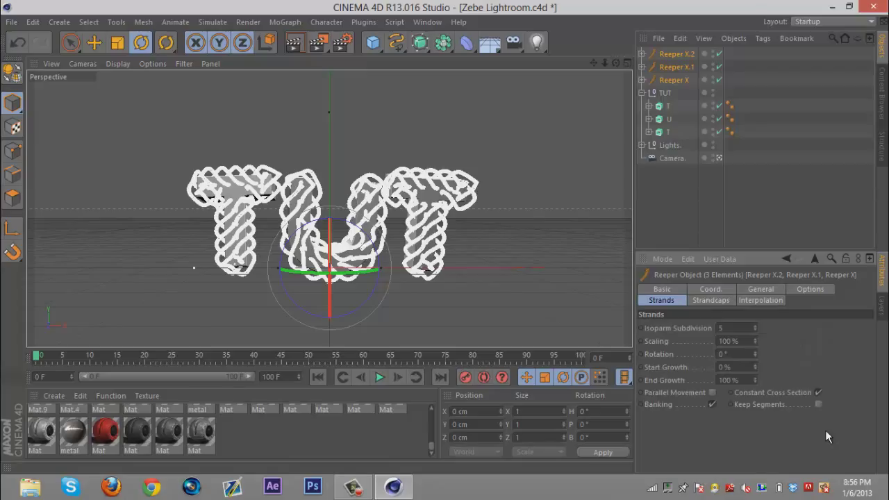
pyautogui.click(809, 289)
pyautogui.click(760, 288)
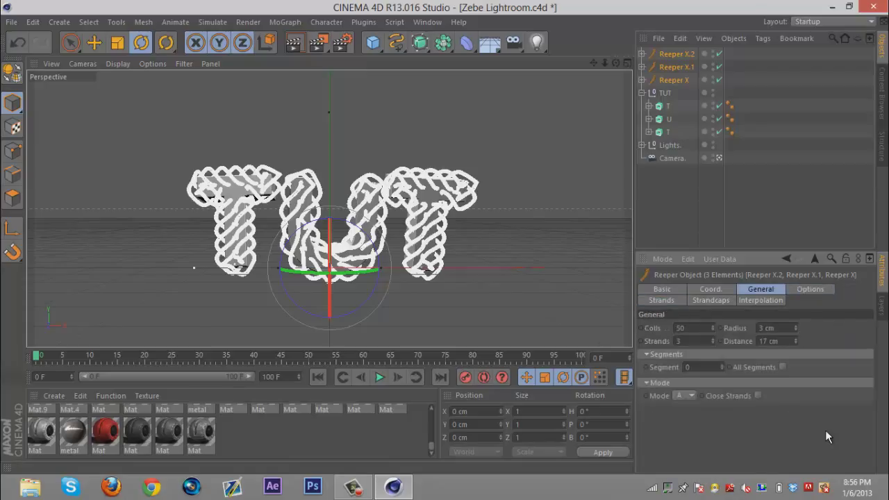
pyautogui.click(710, 289)
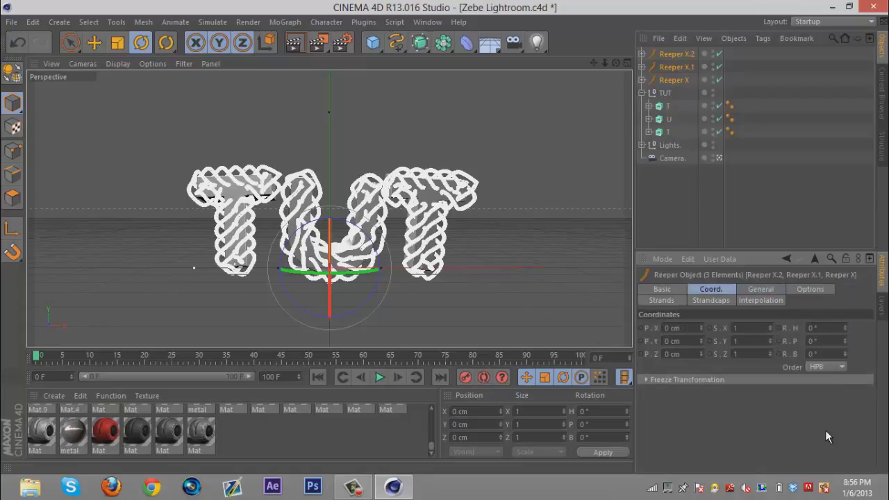
pyautogui.click(661, 289)
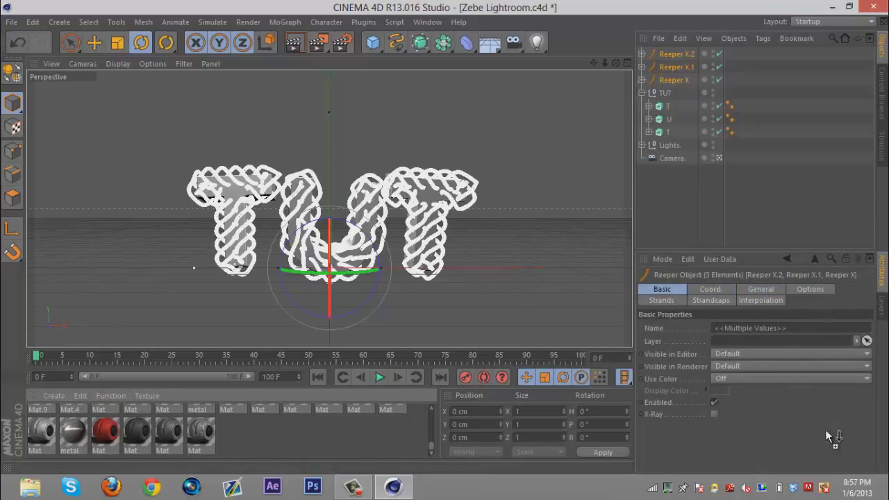
# Apply the red material to the three Reeper X objects and the last grey material to the T, U and T extrusions
pyautogui.moveTo(105, 431); pyautogui.dragTo(674, 80)
pyautogui.moveTo(105, 431); pyautogui.dragTo(677, 67)
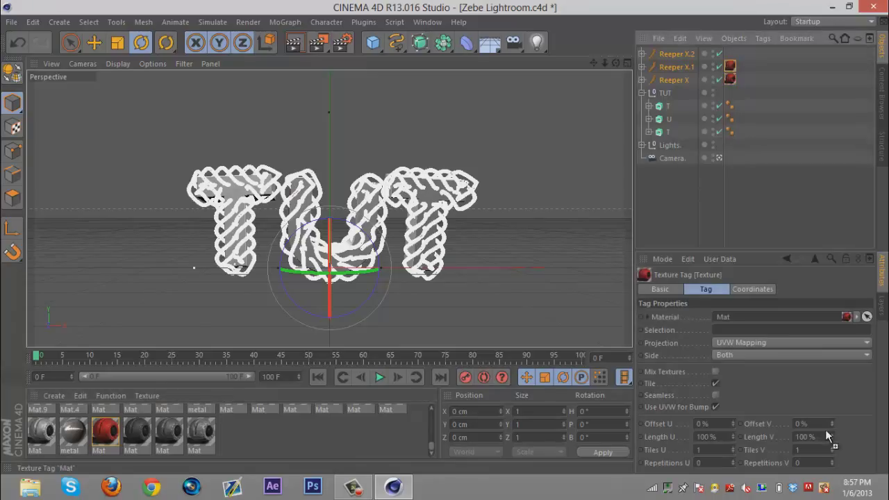
pyautogui.keyDown('ctrl'); pyautogui.moveTo(730, 66); pyautogui.dragTo(730, 54); pyautogui.keyUp('ctrl')
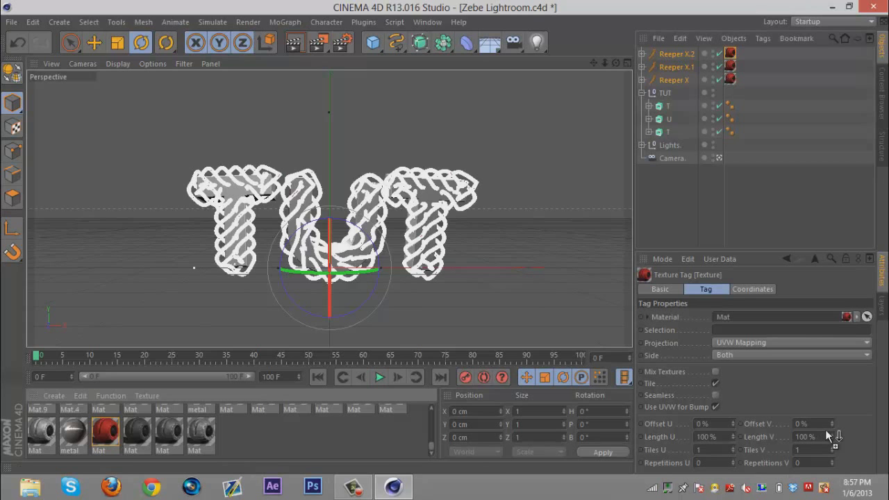
pyautogui.moveTo(201, 431); pyautogui.dragTo(668, 106)
pyautogui.keyDown('ctrl'); pyautogui.moveTo(742, 105); pyautogui.dragTo(743, 132); pyautogui.keyUp('ctrl')
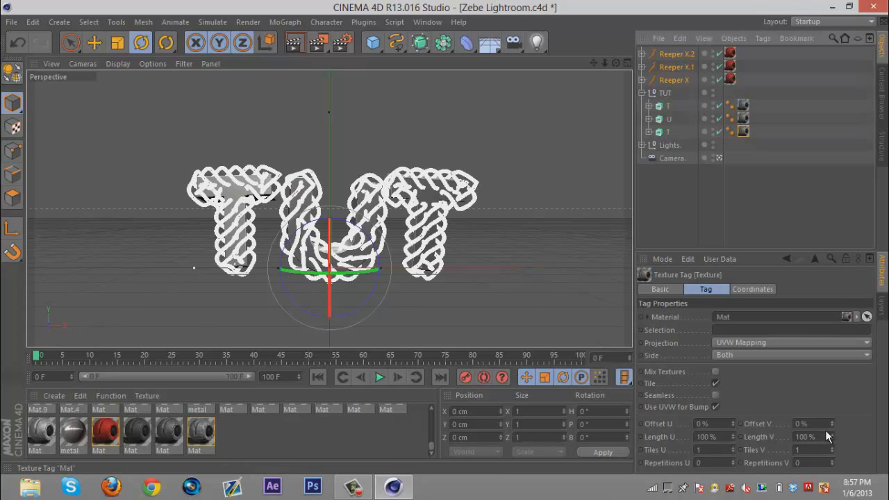
# Check the render output settings and render the active perspective view
pyautogui.hotkey('ctrl', 'b')
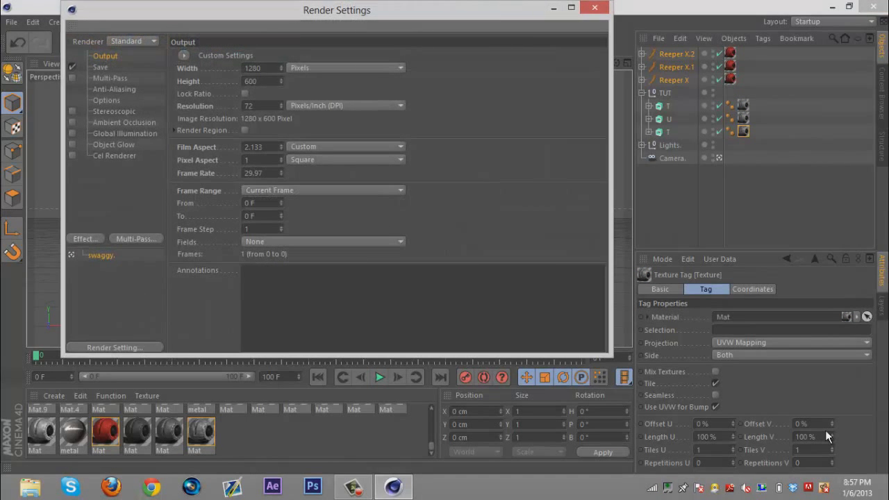
pyautogui.click(594, 7)
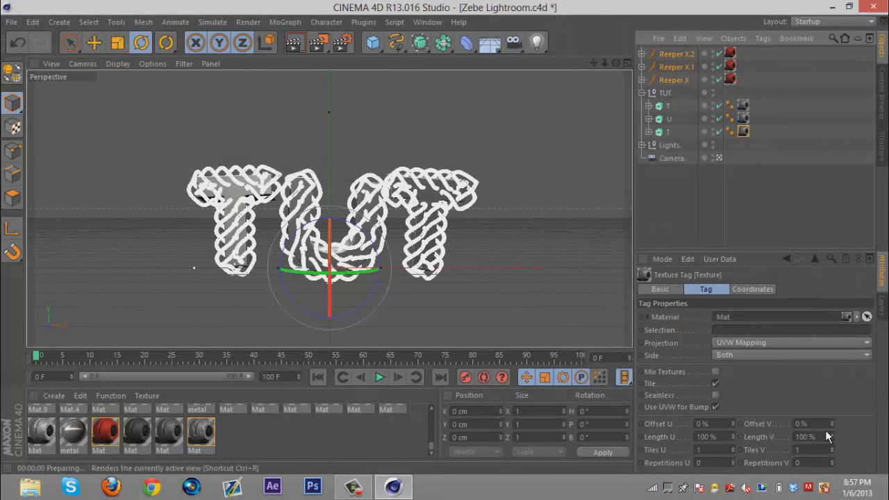
pyautogui.click(295, 43)
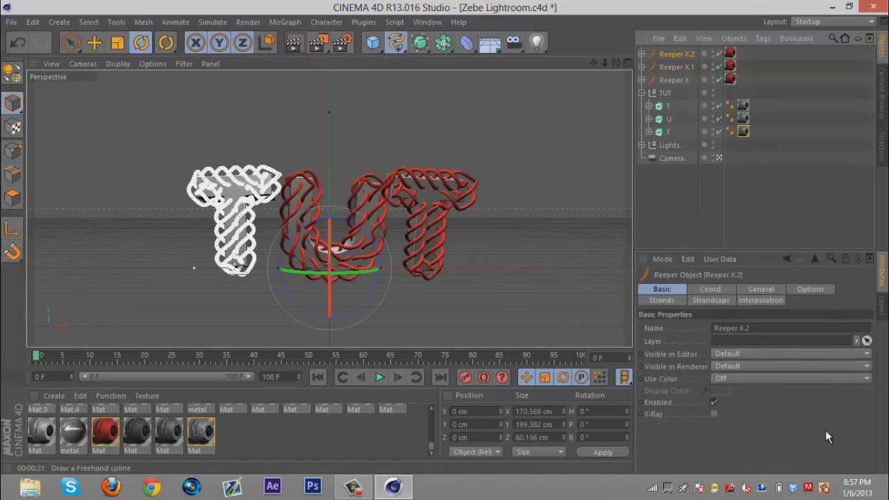
# Draw a hook-shaped Bezier spline curving from beside the first T, beneath it and up above the U, and deselect it
pyautogui.click(397, 43)
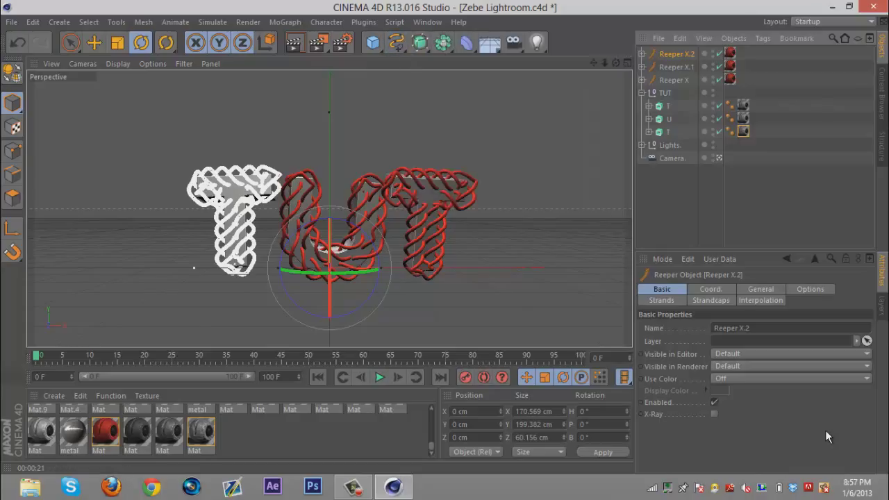
pyautogui.click(396, 43)
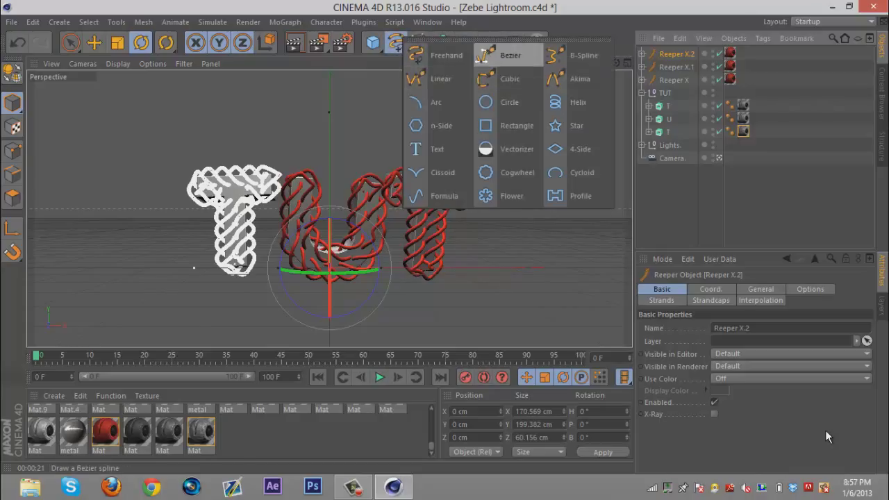
pyautogui.click(507, 54)
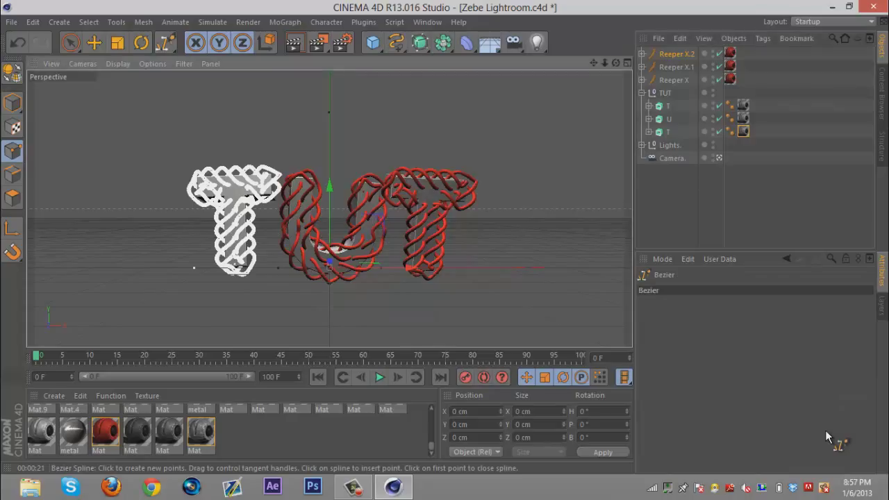
pyautogui.click(188, 233)
pyautogui.moveTo(254, 275); pyautogui.dragTo(320, 261)
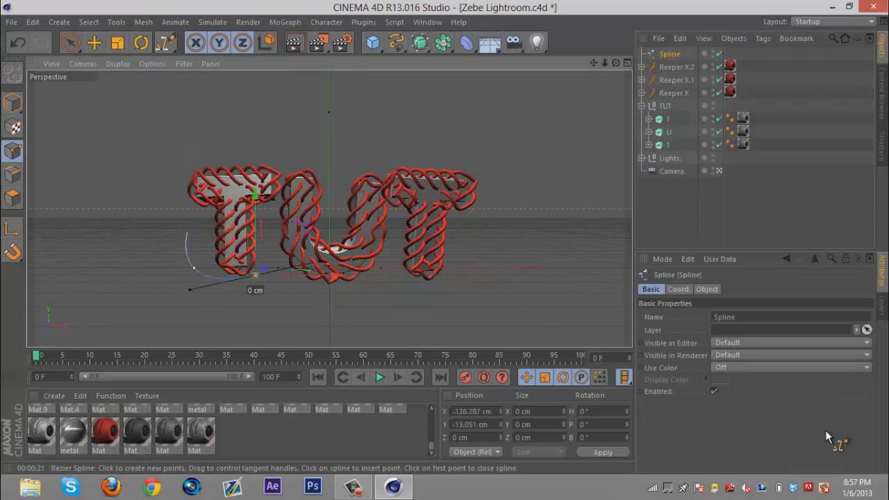
pyautogui.moveTo(289, 127); pyautogui.dragTo(323, 128)
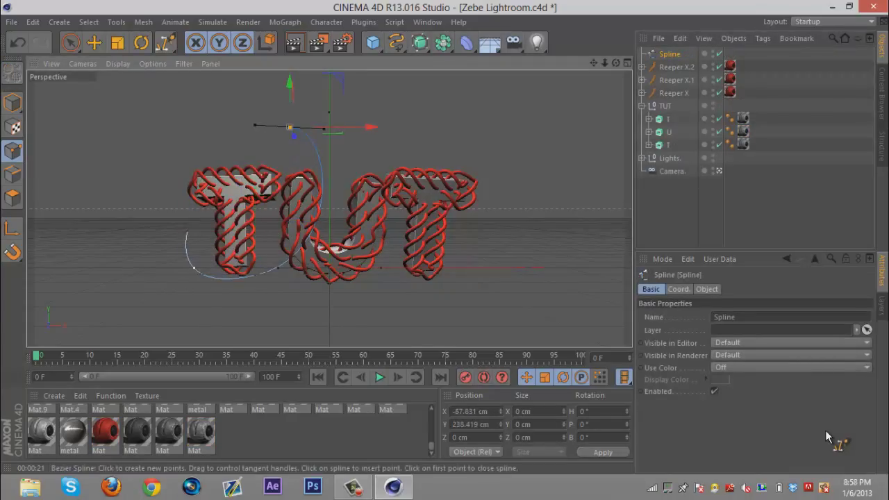
pyautogui.click(792, 78)
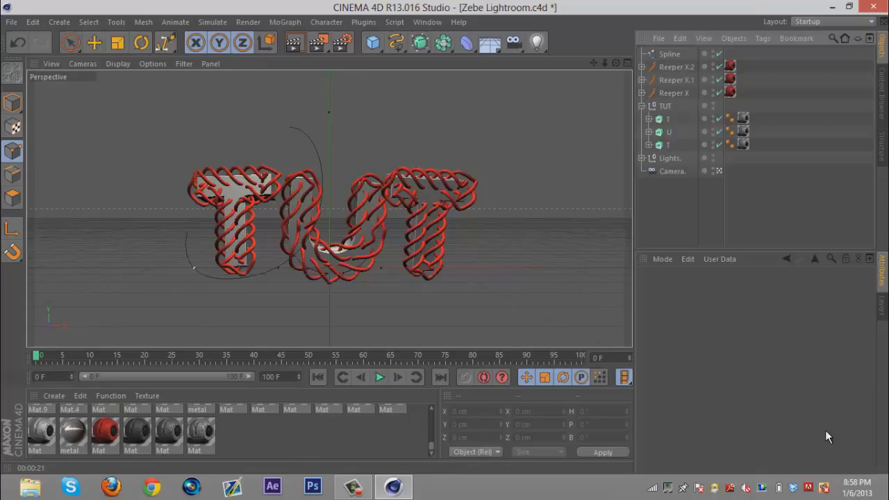
# Try a new Reeper X object on the Bezier spline by nesting the spline under it, and delete both
pyautogui.click(363, 22)
pyautogui.click(379, 177)
pyautogui.moveTo(669, 67); pyautogui.dragTo(671, 64)
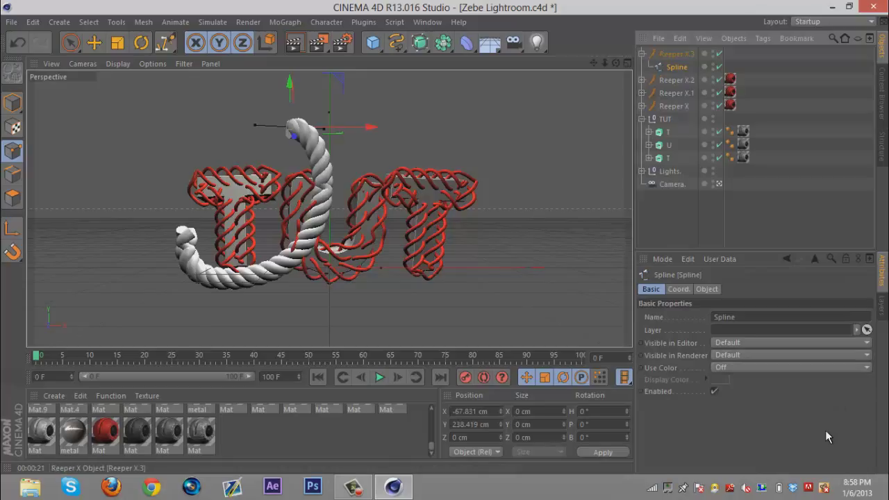
pyautogui.click(676, 53)
pyautogui.press('Delete')
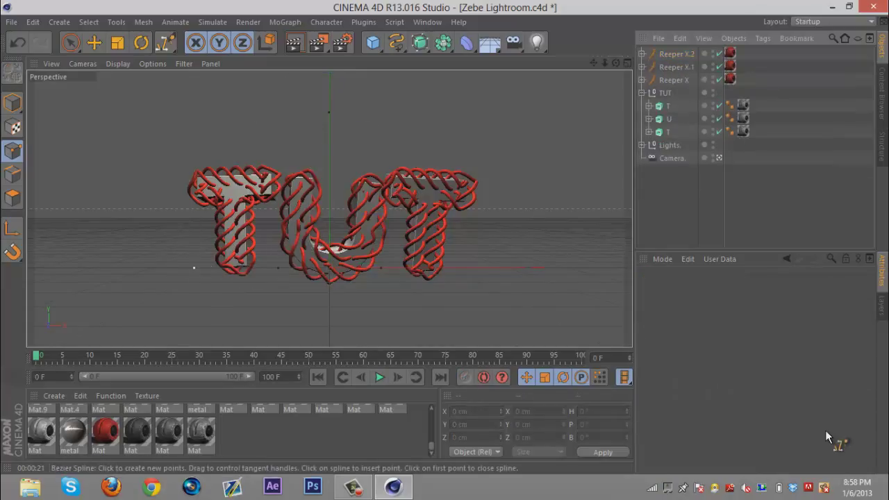